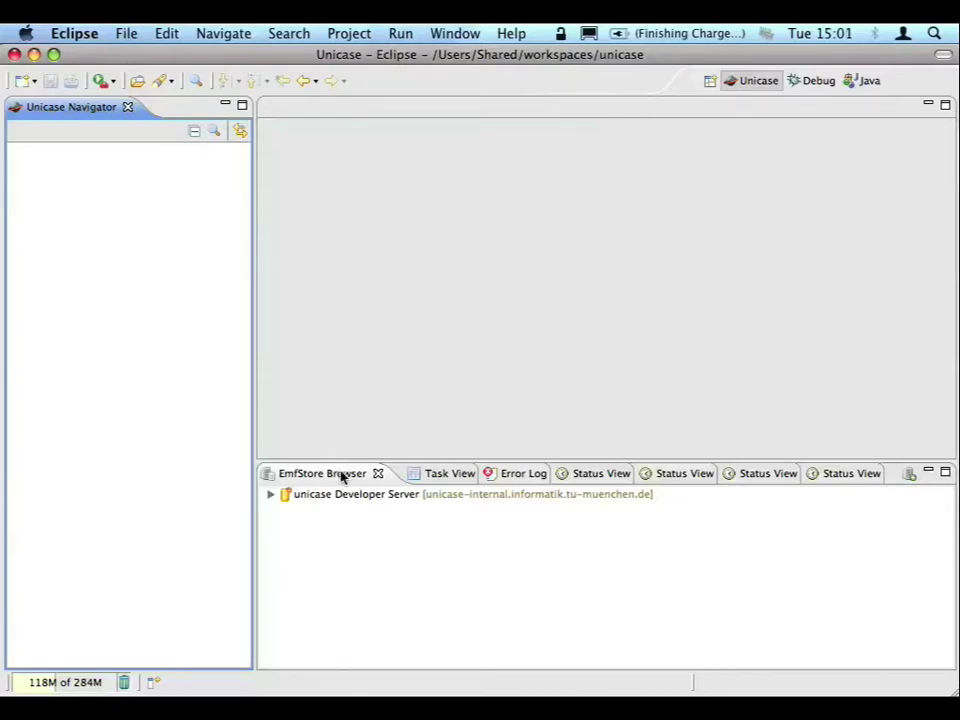
Check out the unicase project from the unicase Developer Server in the EmfStore Browser
left_click(343, 476)
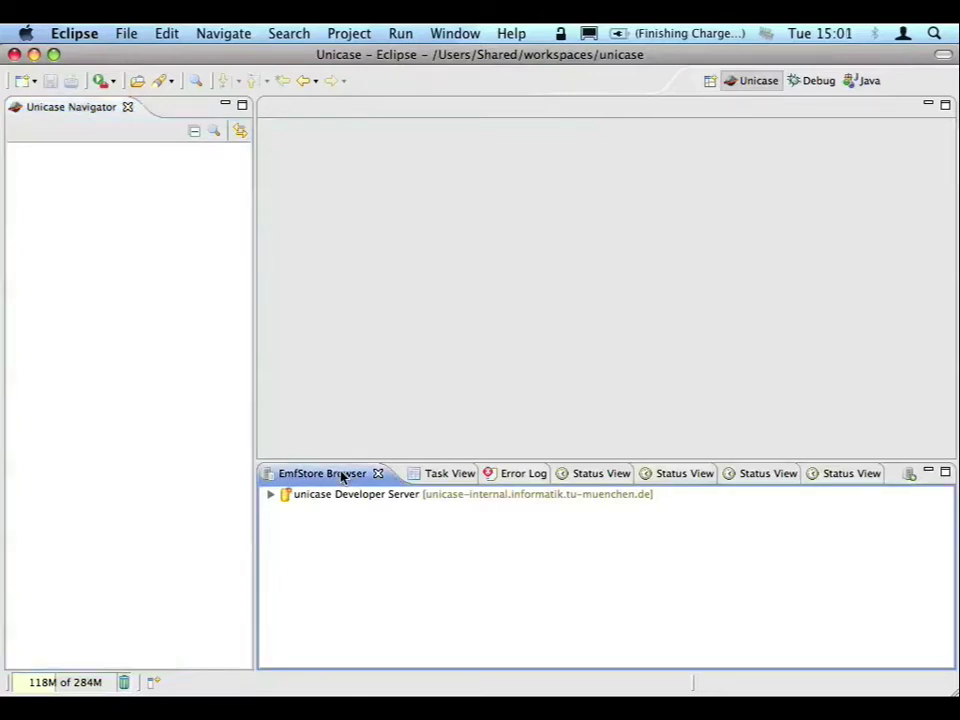
left_click(270, 496)
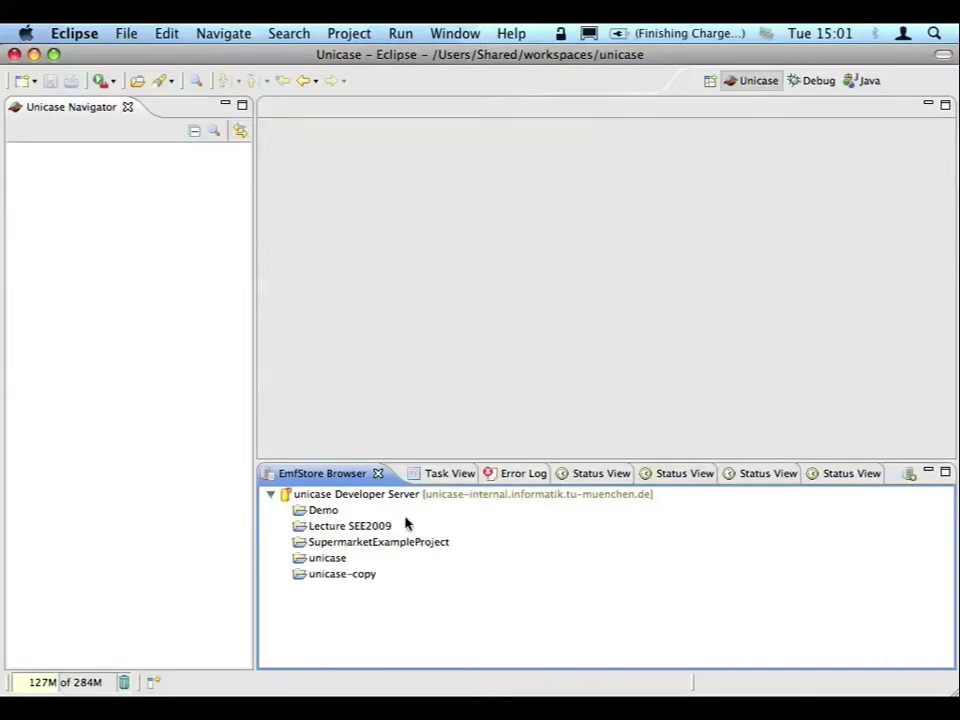
right_click(373, 497)
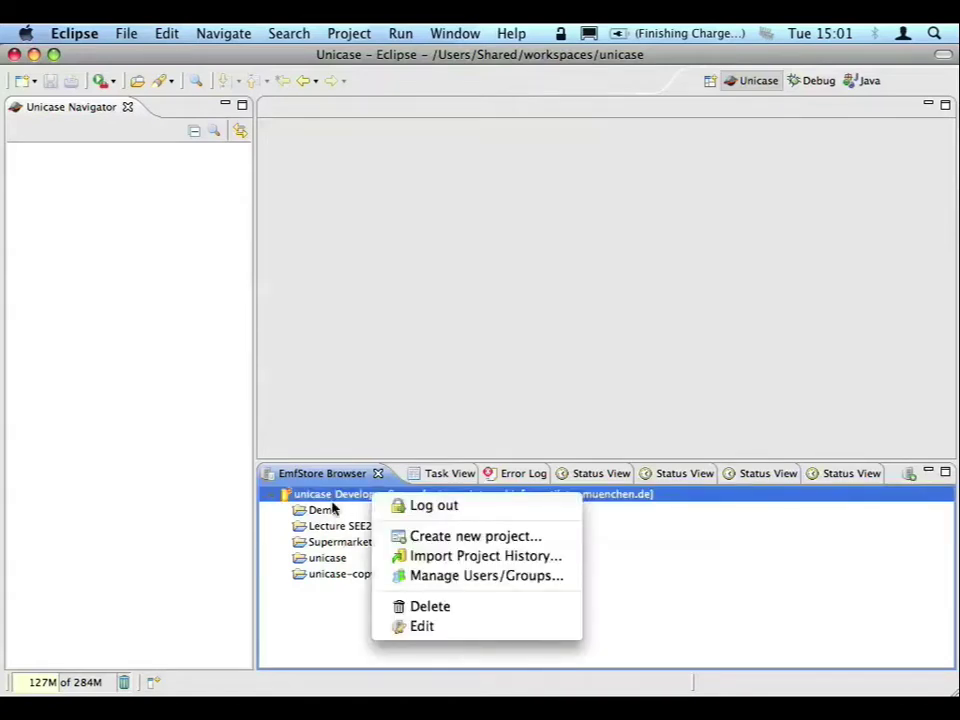
left_click(332, 508)
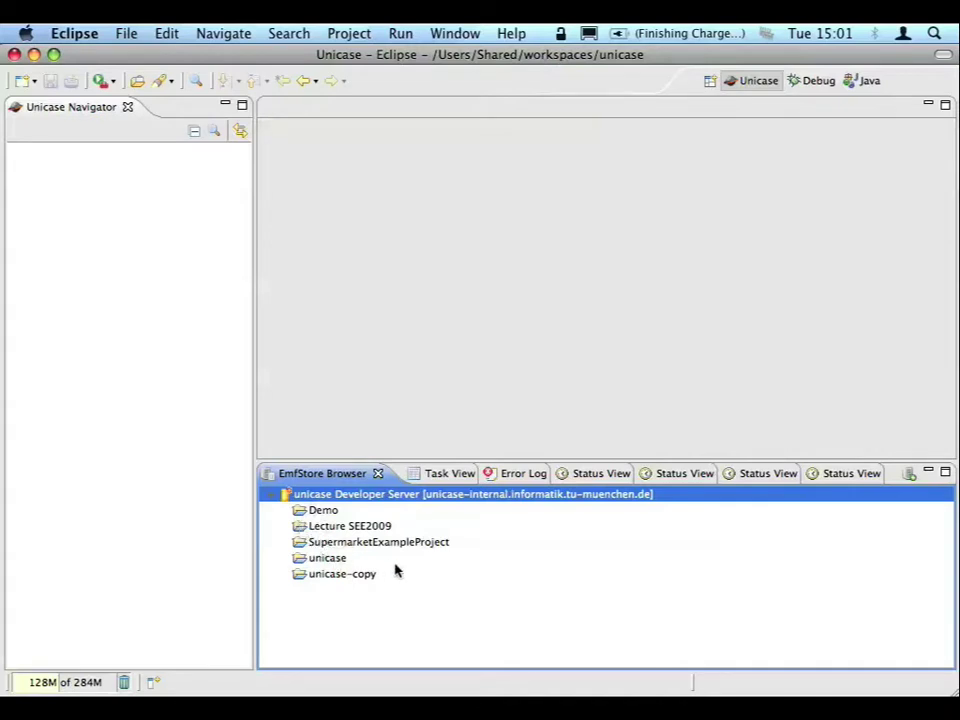
right_click(338, 560)
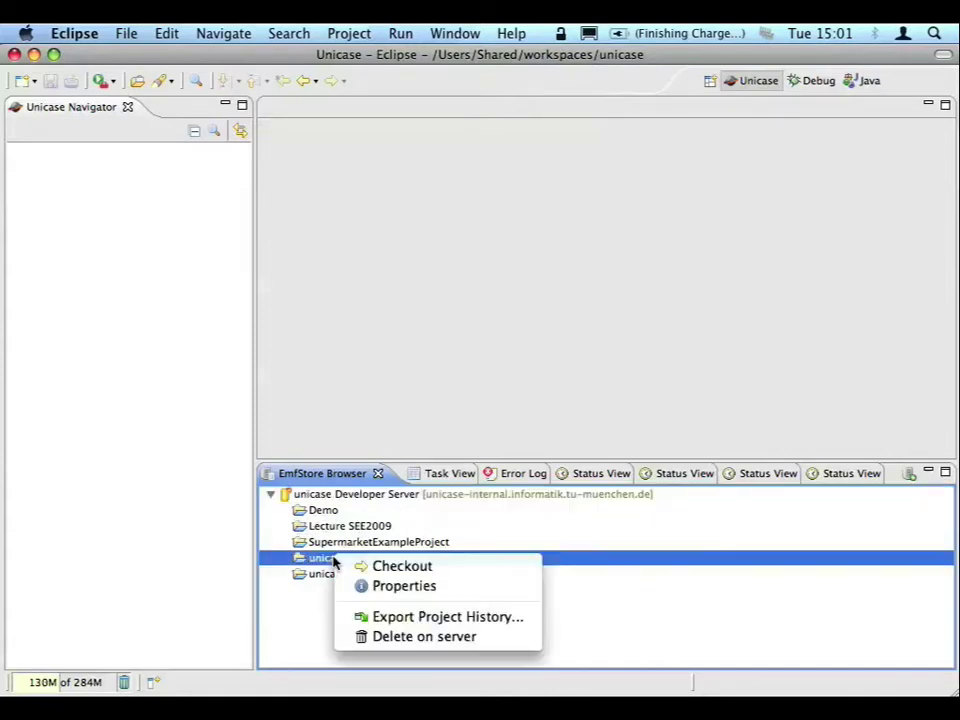
left_click(395, 566)
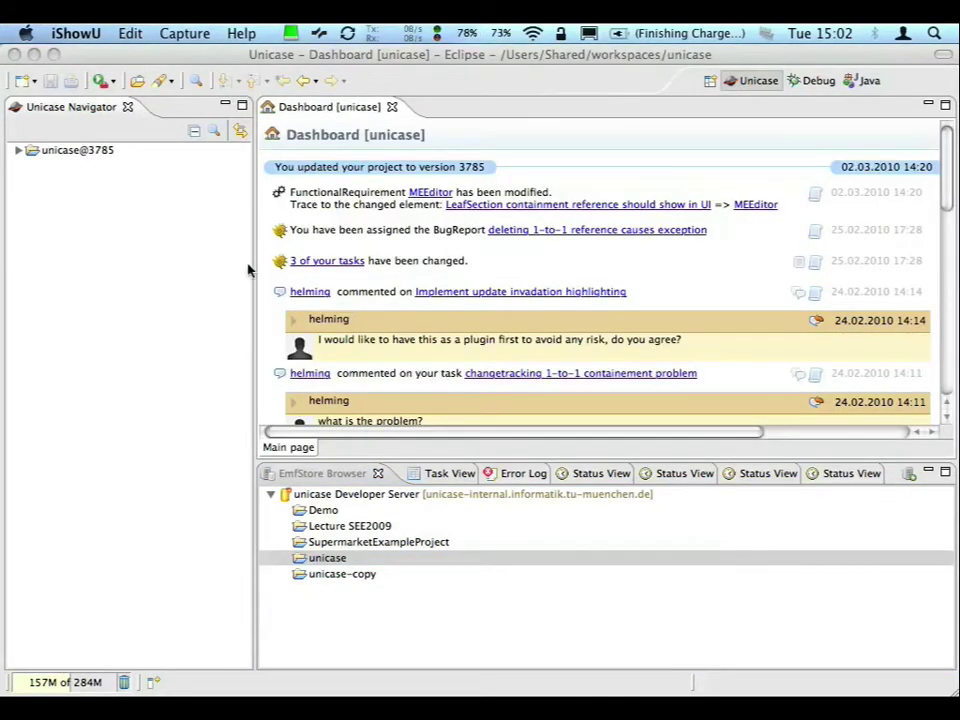
Browse the checked-out unicase project tree, examining the Project Management Document and its new bug reports and feature requests
left_click(57, 112)
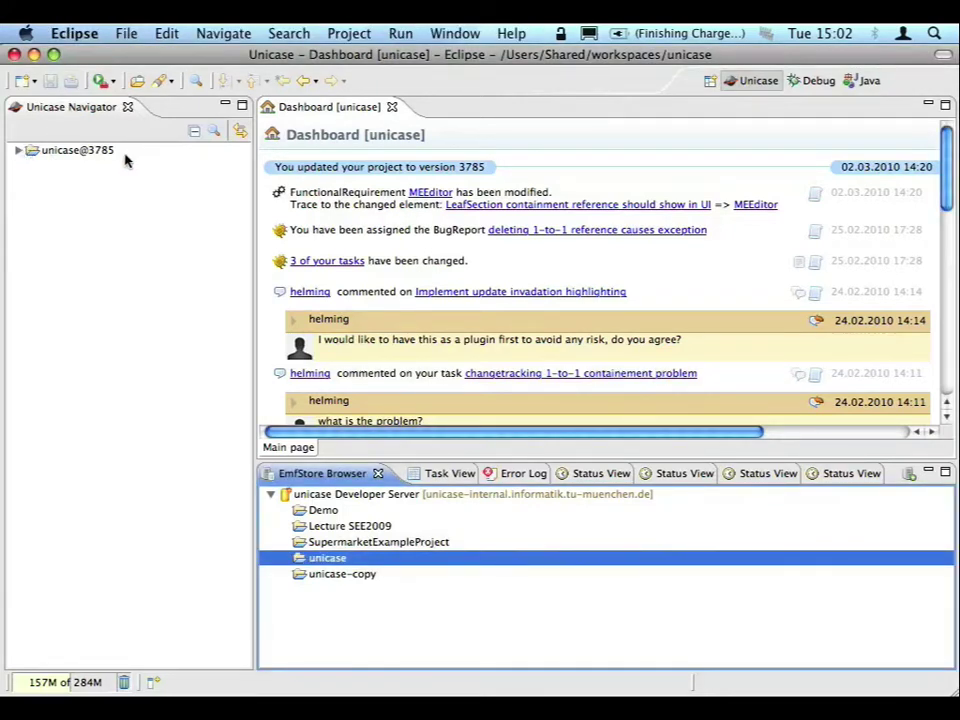
left_click(18, 150)
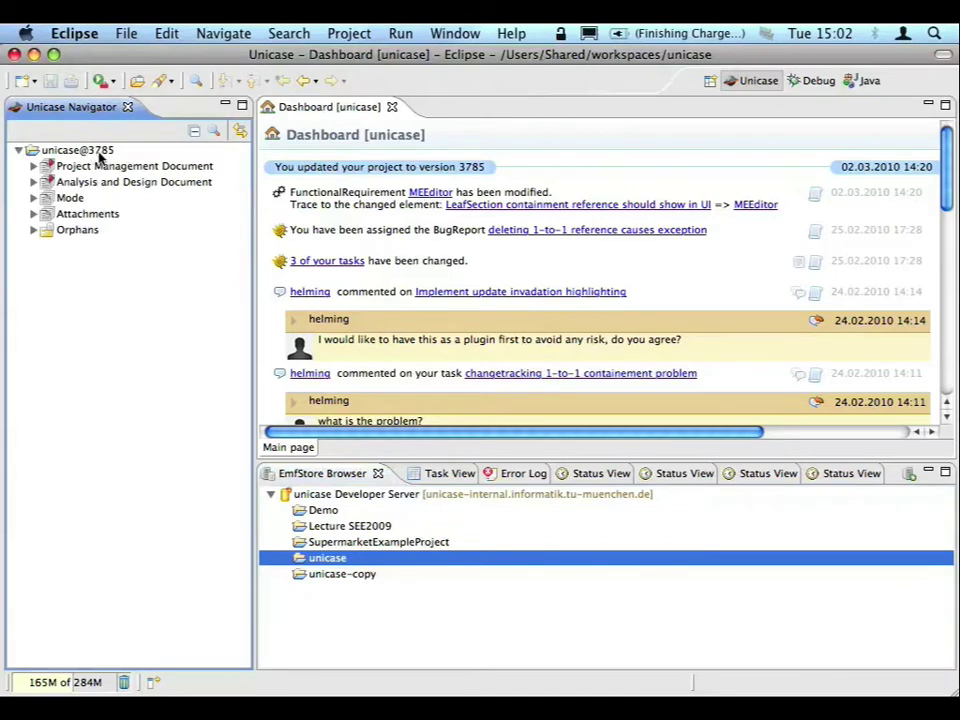
left_click(33, 166)
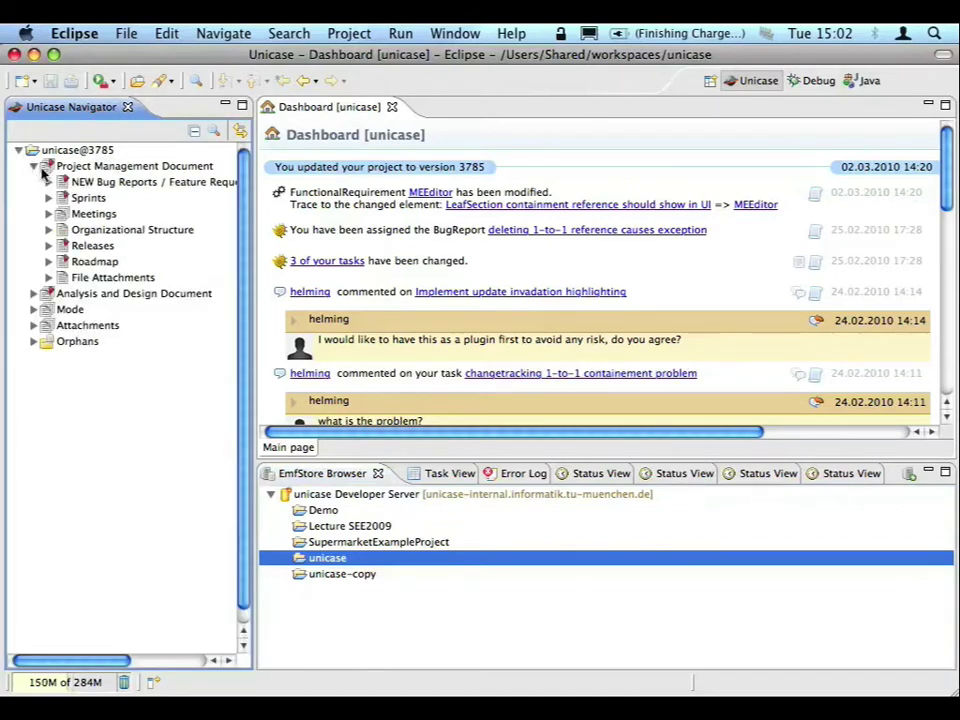
left_click(48, 182)
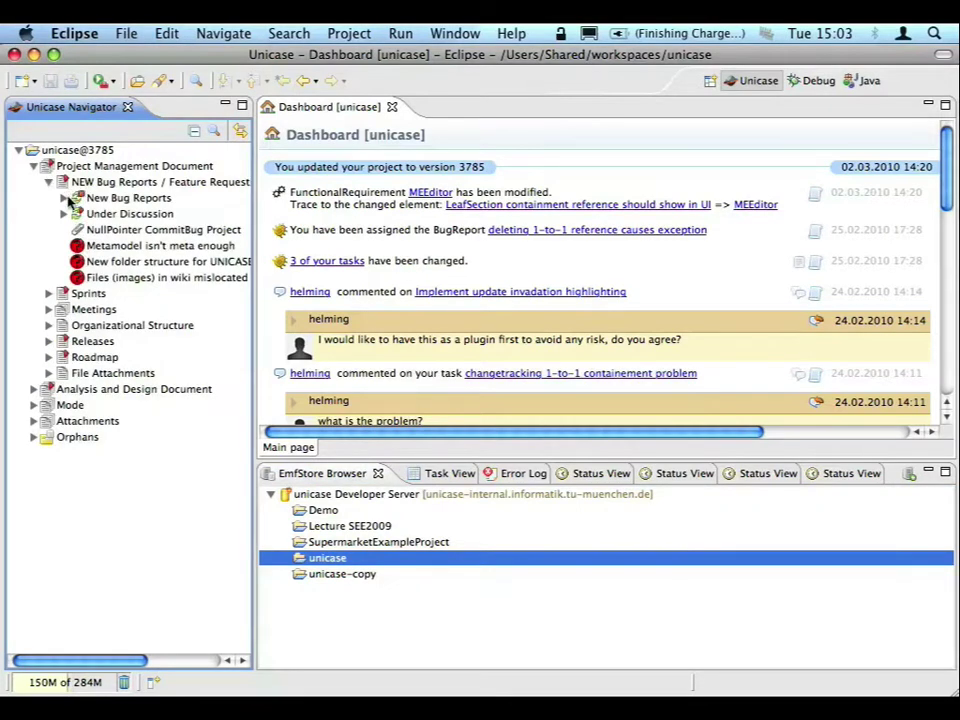
left_click(64, 198)
left_click(64, 198)
left_click(49, 181)
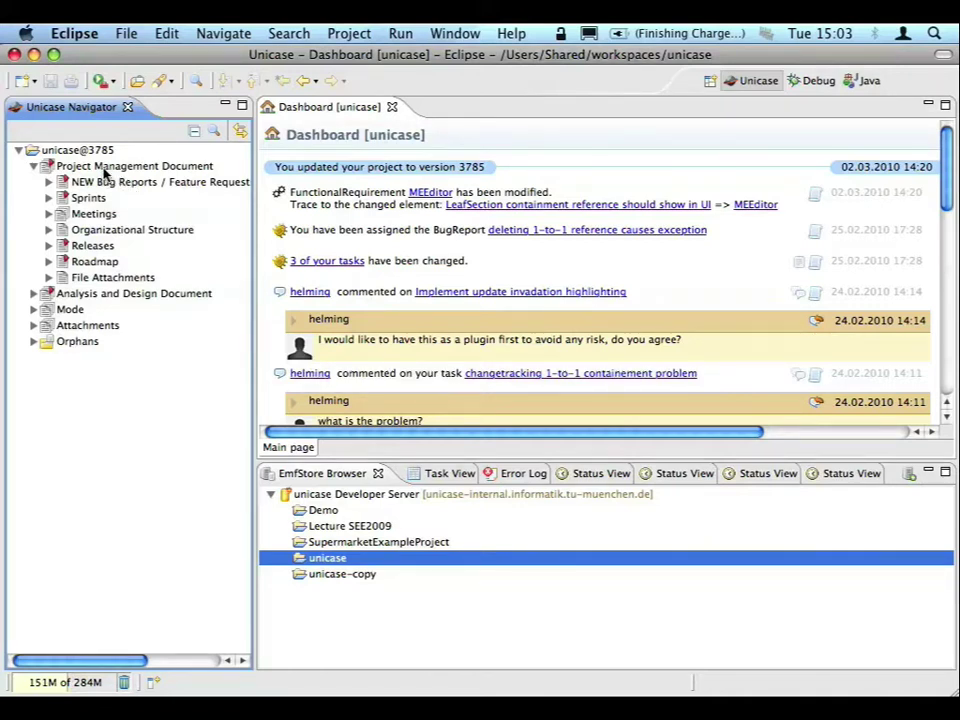
Open the Project Management Document and remove Sprints from its subsections
left_click(105, 168)
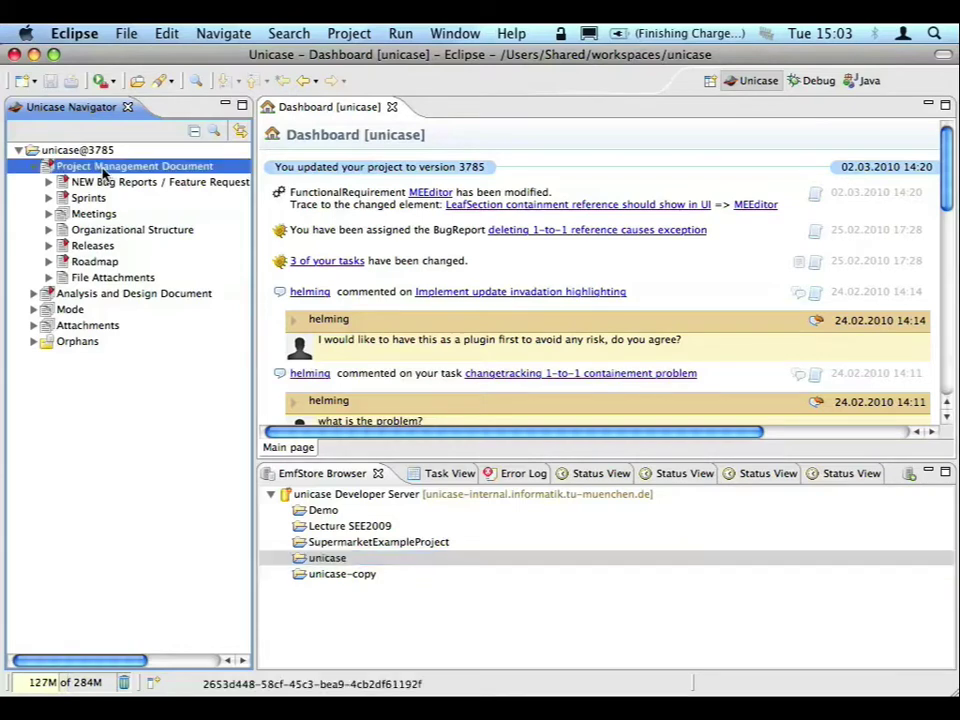
double_click(128, 168)
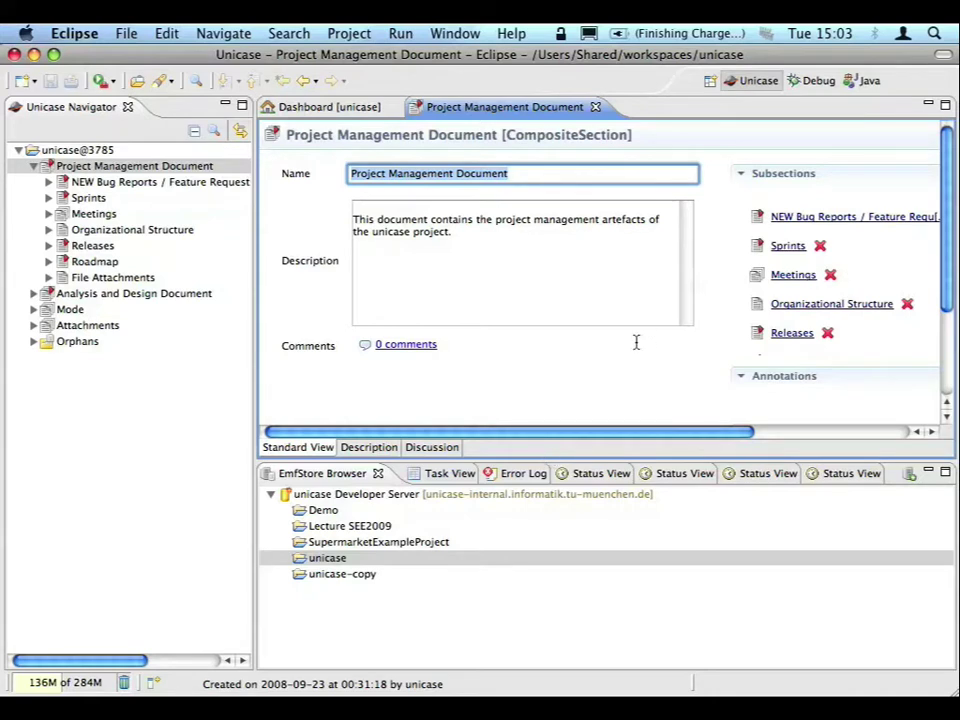
left_click(821, 247)
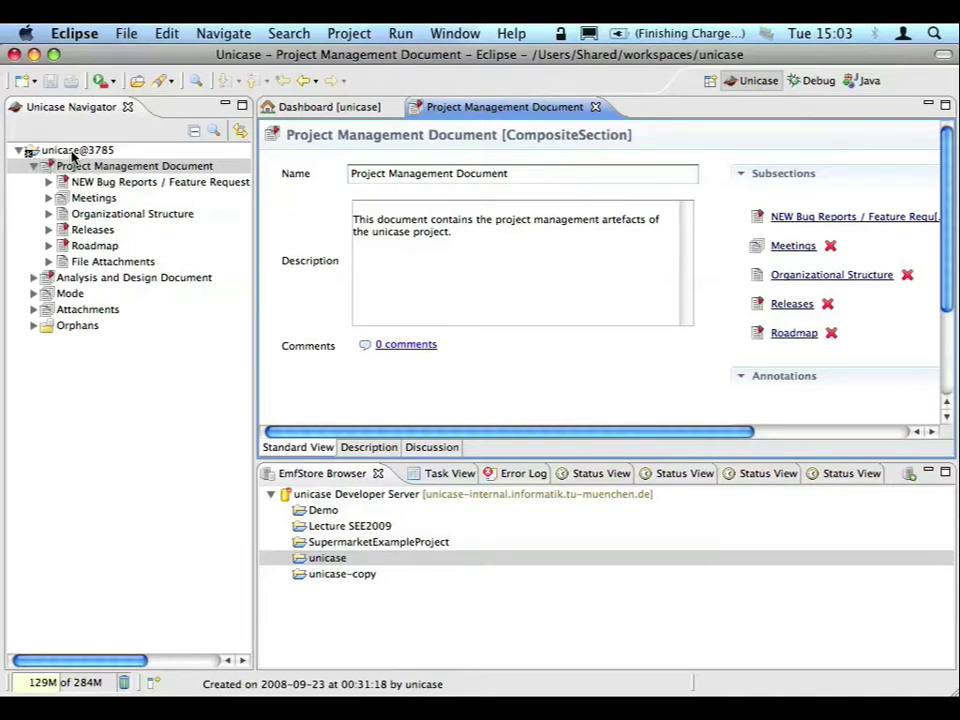
Commit the unicase project changes to the server with an empty log message
right_click(72, 155)
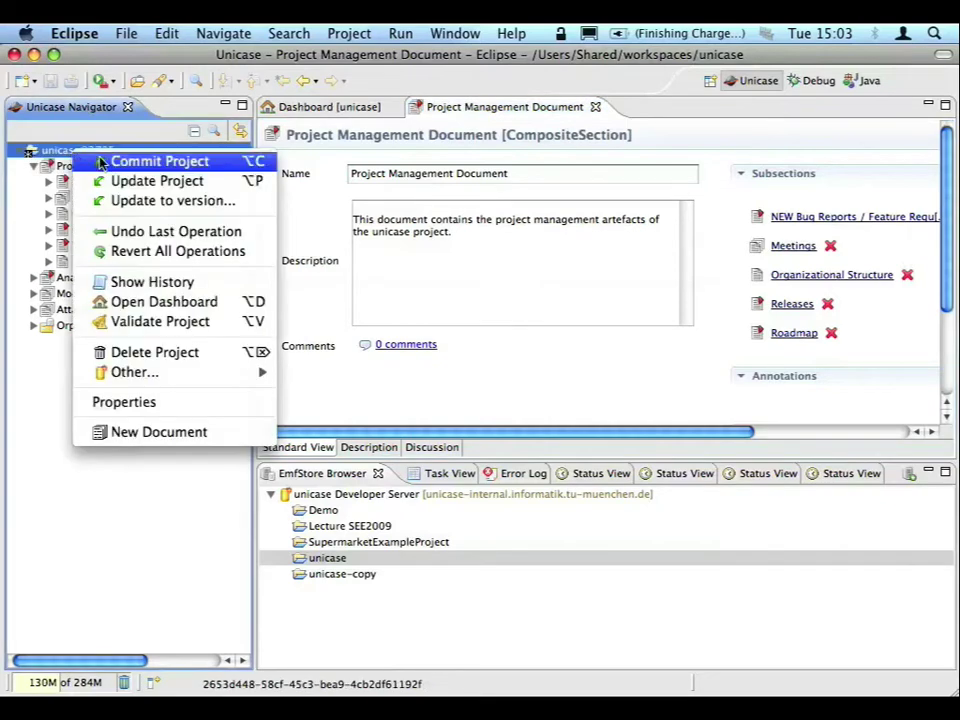
left_click(100, 161)
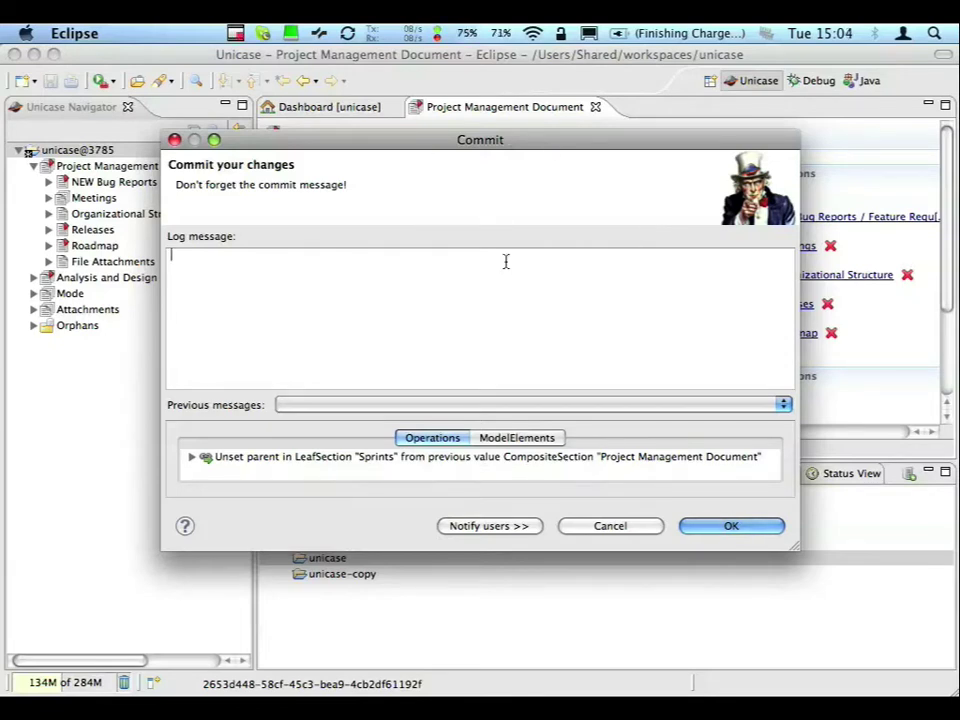
left_click(730, 524)
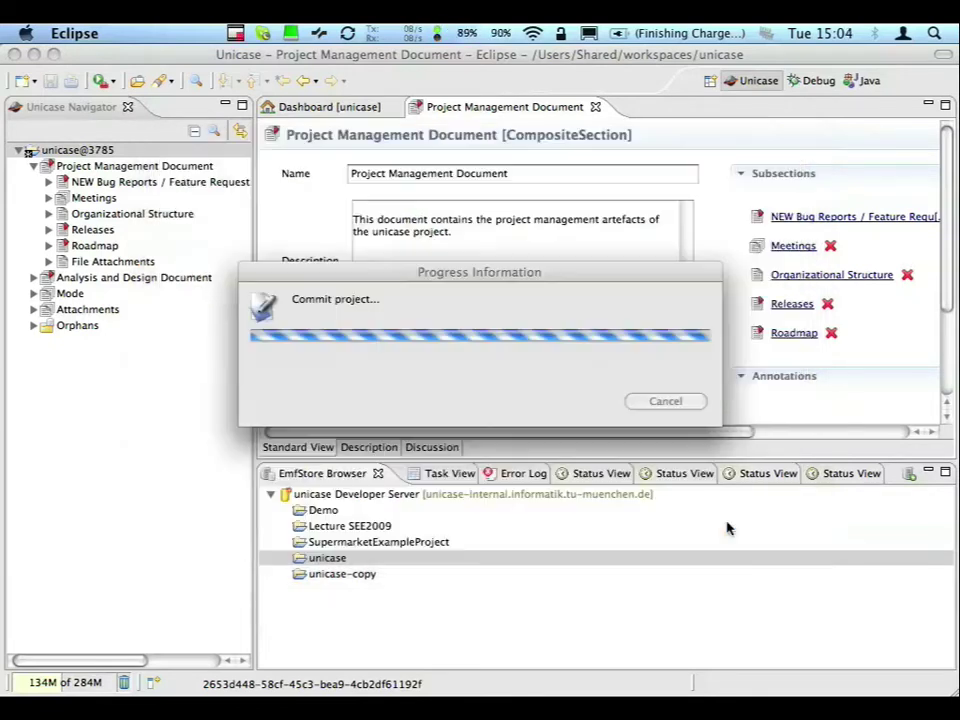
left_click(667, 388)
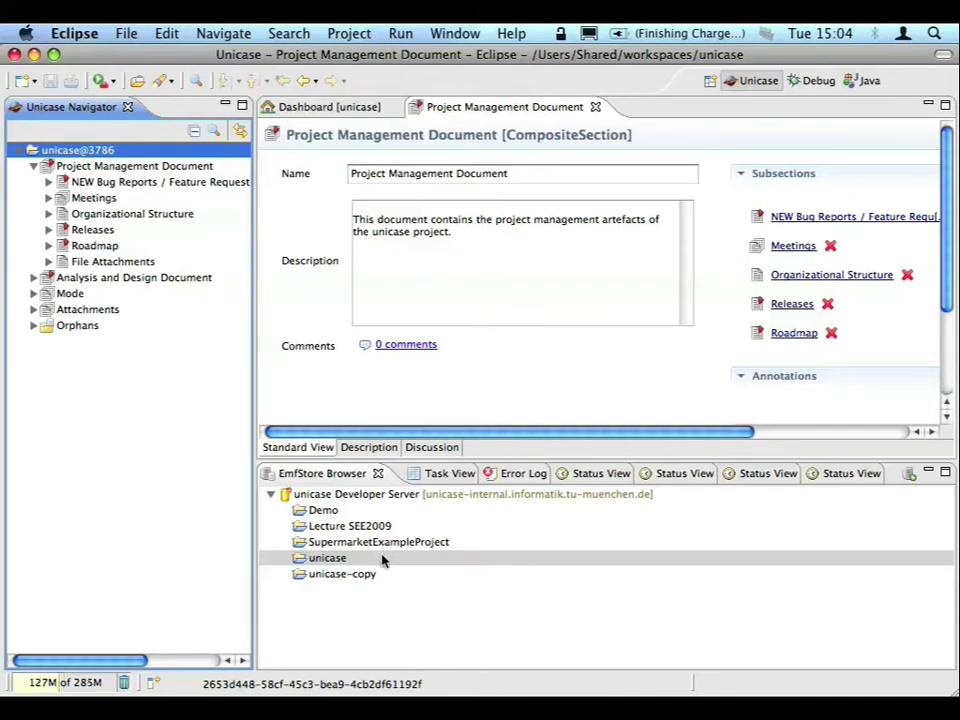
Show the history of the unicase project and enlarge the history area for reading
right_click(69, 155)
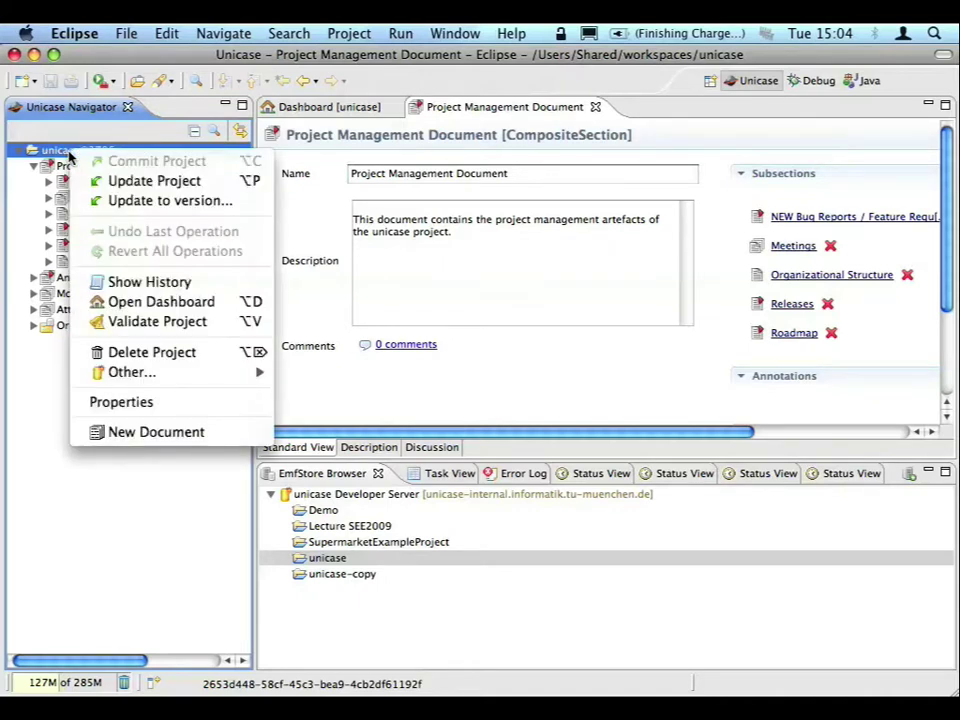
left_click(150, 283)
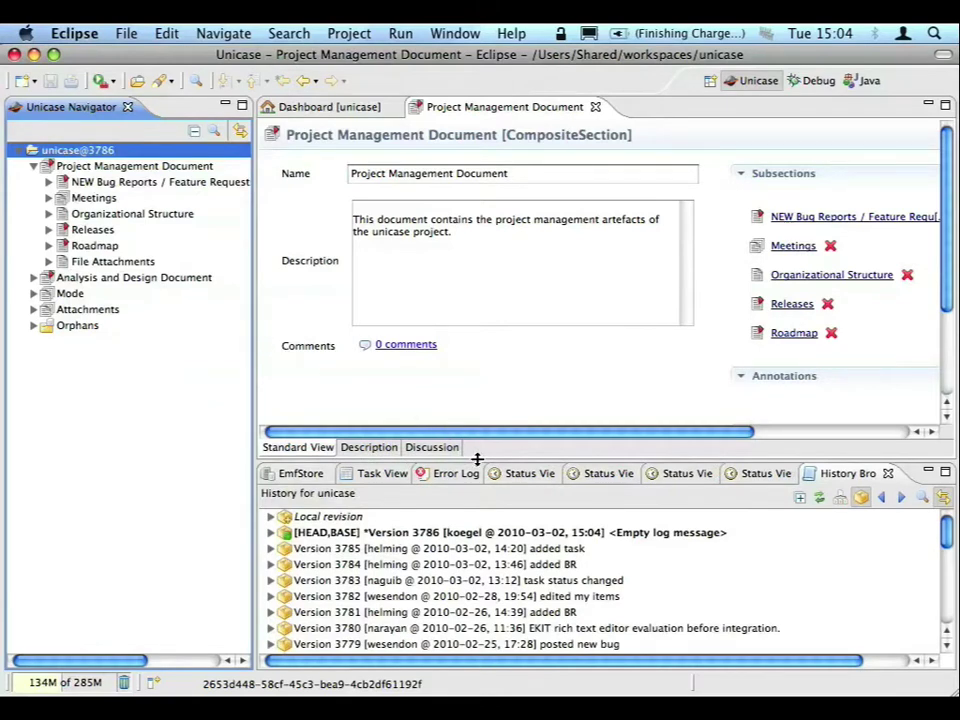
left_click_drag(477, 459, 452, 282)
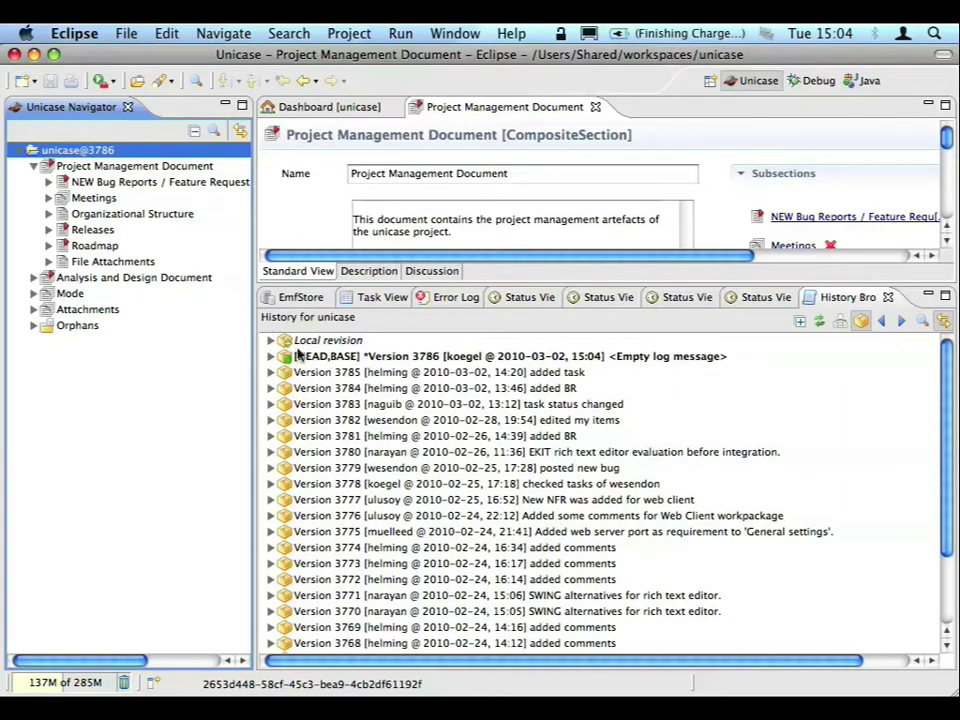
Examine the operation recorded in version 3786 and open its Sprints element, making more room for the editor
left_click(270, 357)
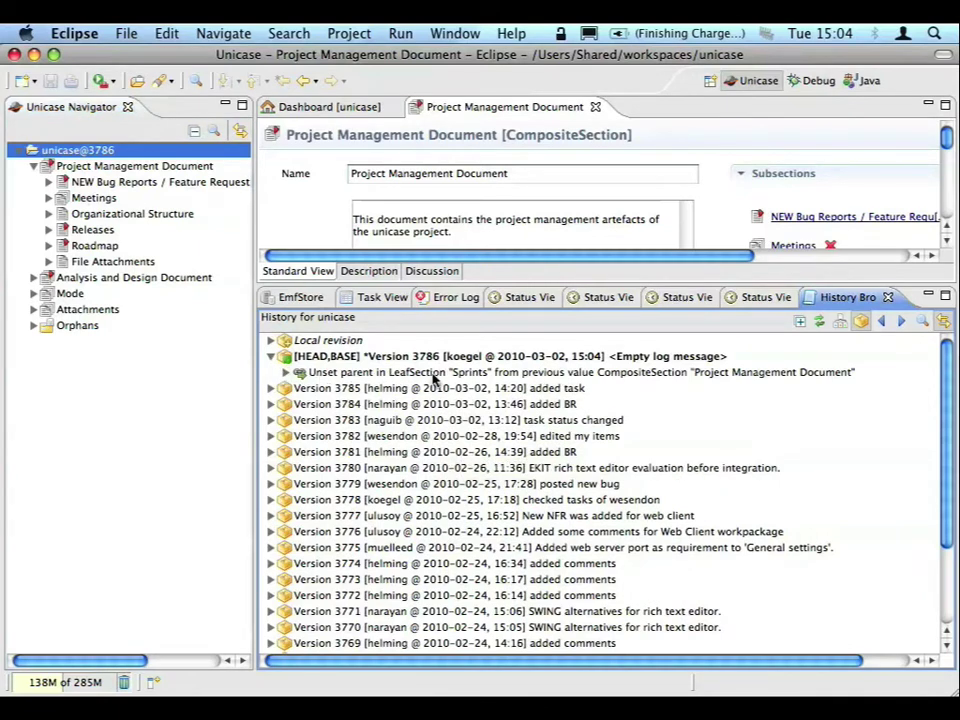
left_click(285, 372)
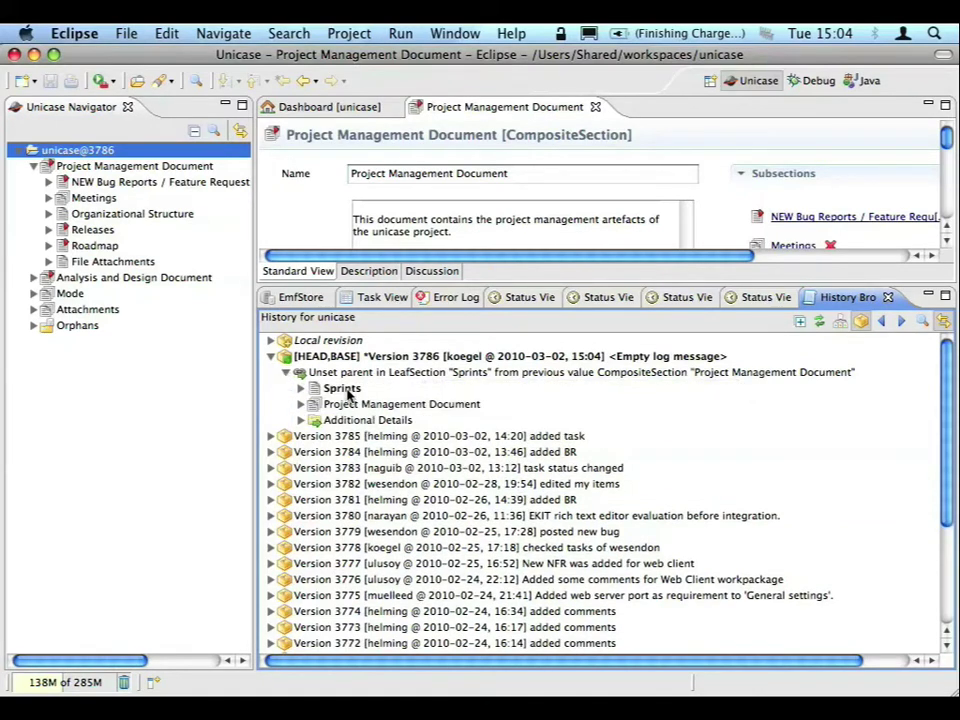
left_click(345, 391)
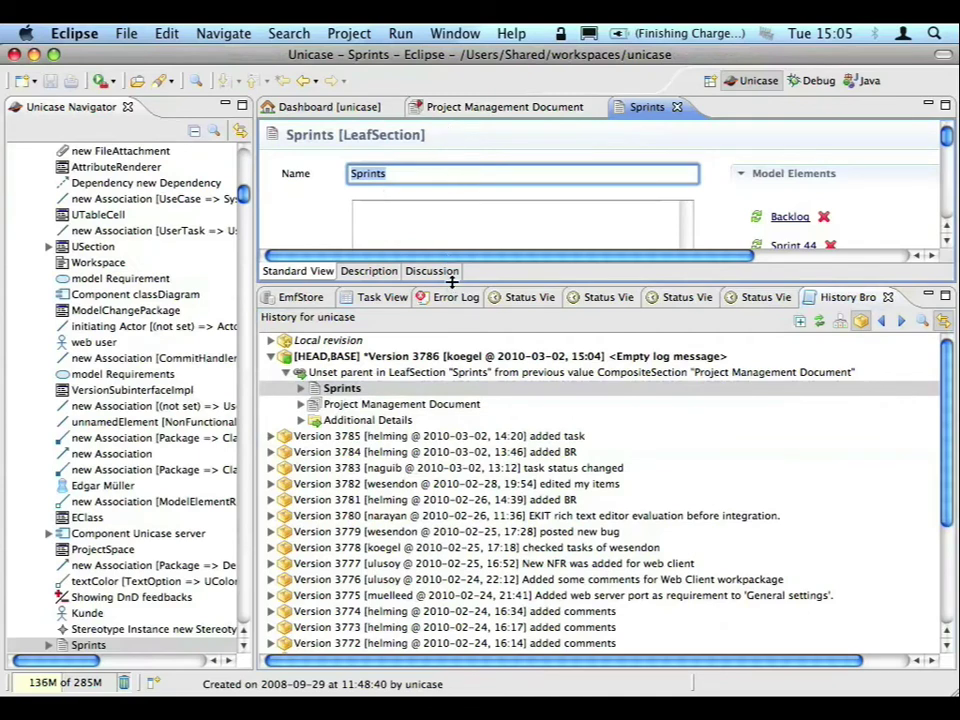
left_click_drag(452, 283, 458, 371)
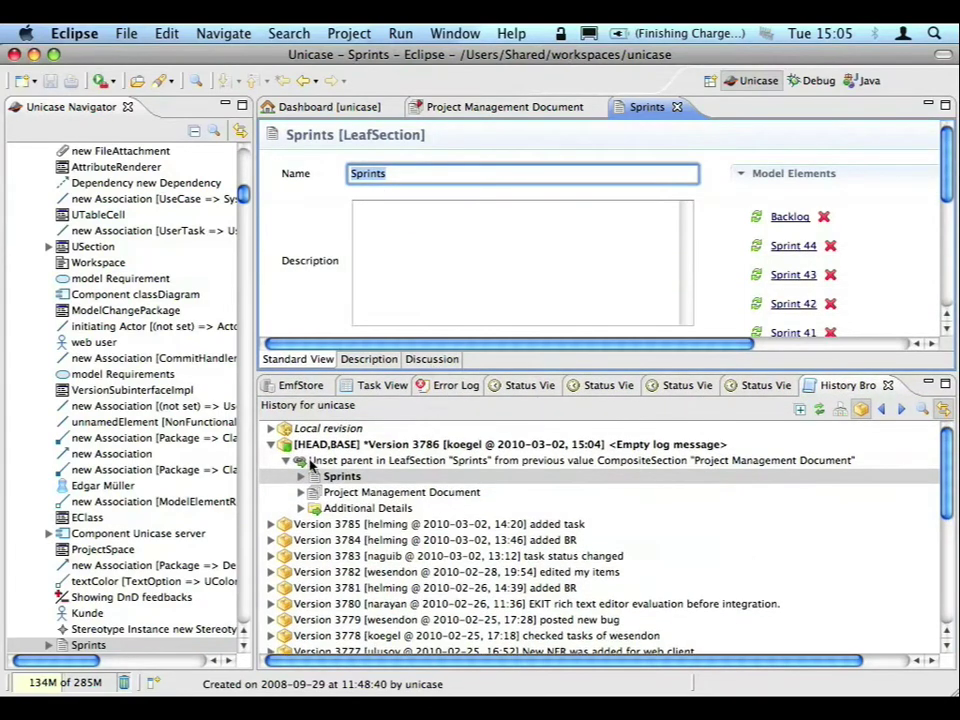
left_click(270, 444)
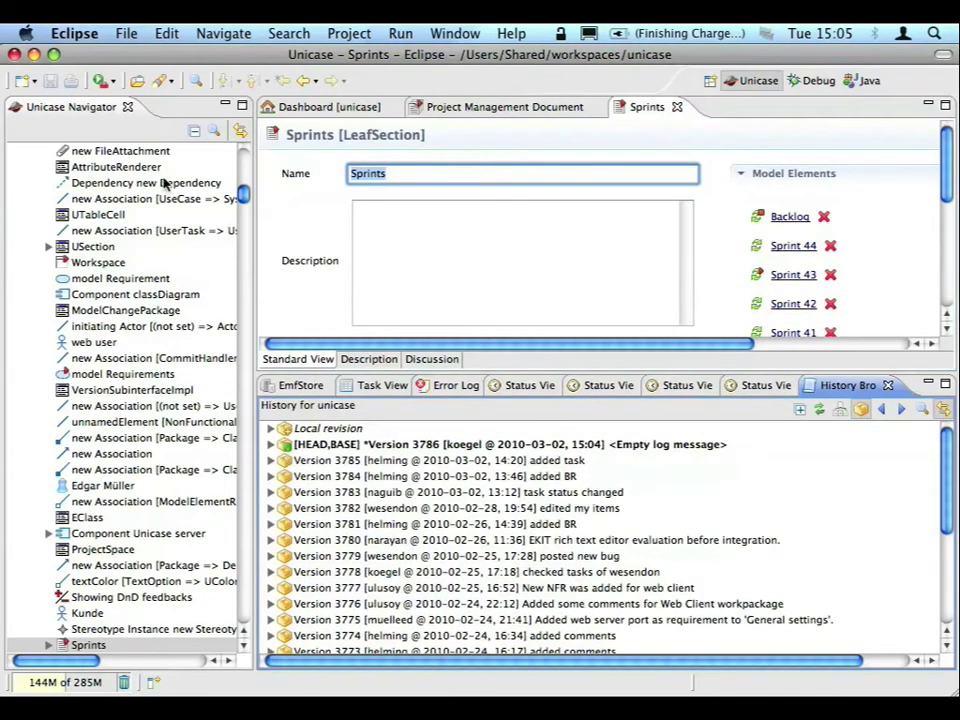
Collapse the Project Management Document and Orphans branches in the navigator tree
scroll(165, 185, "up", 8)
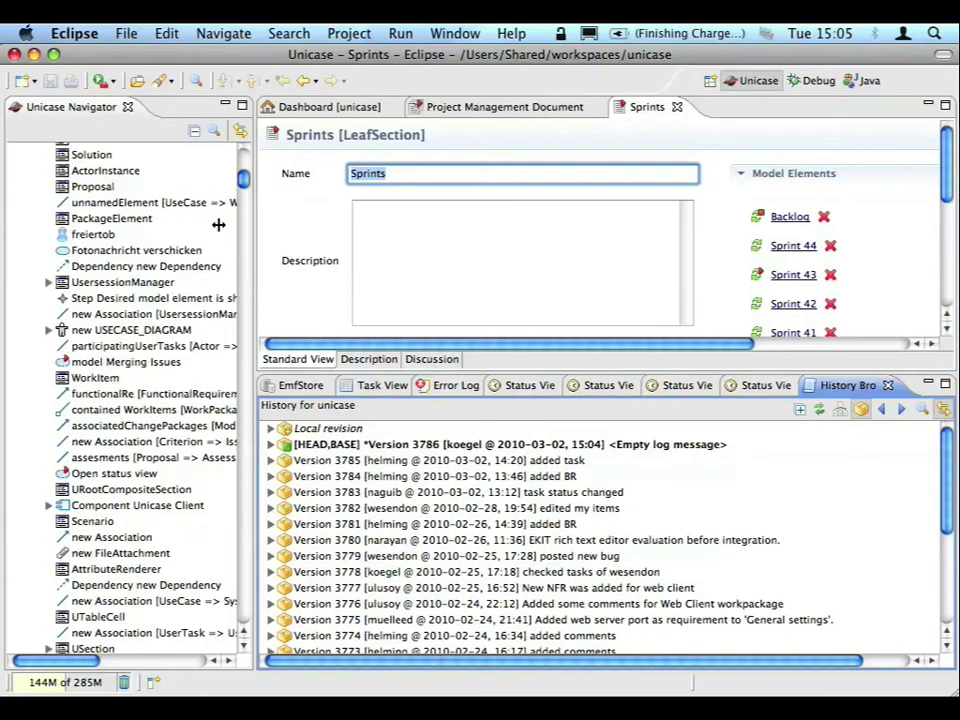
right_click(343, 496)
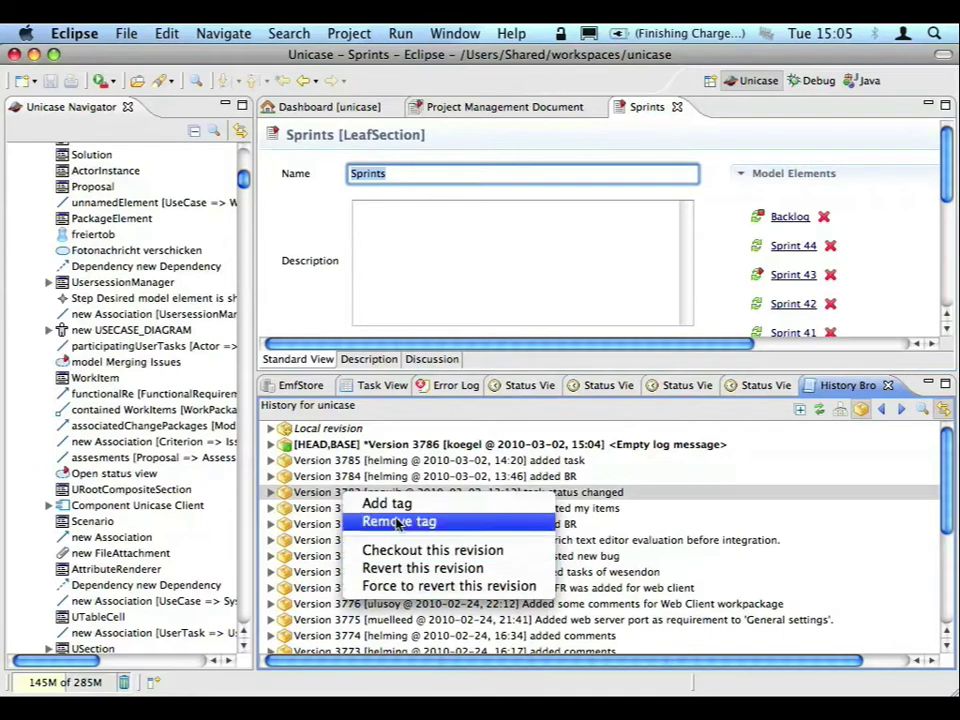
left_click(187, 153)
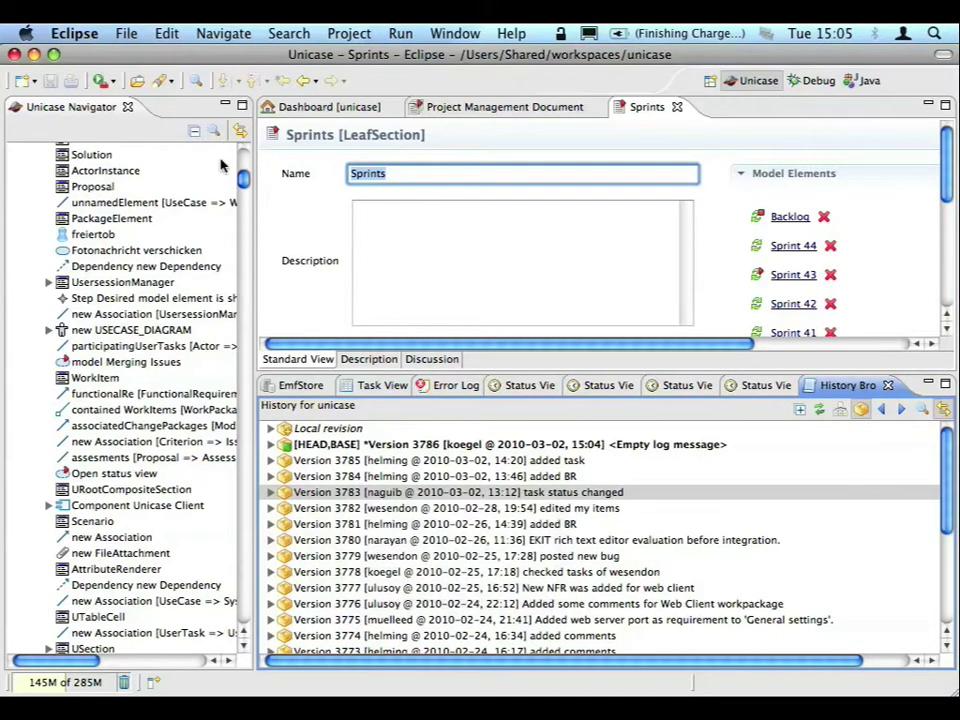
scroll(196, 150, "up", 10)
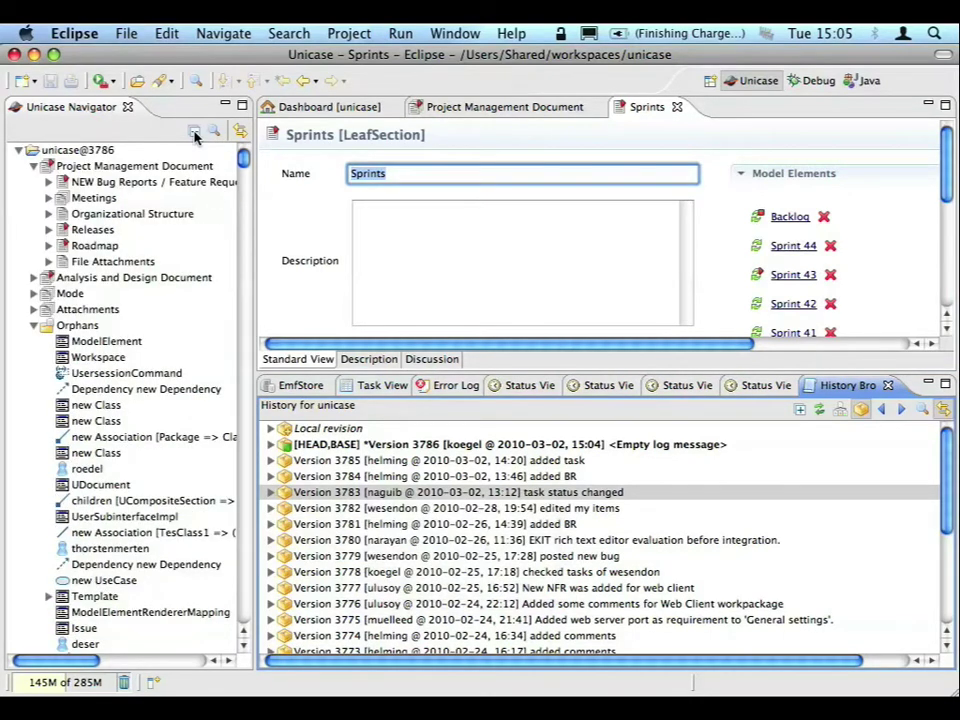
left_click(42, 168)
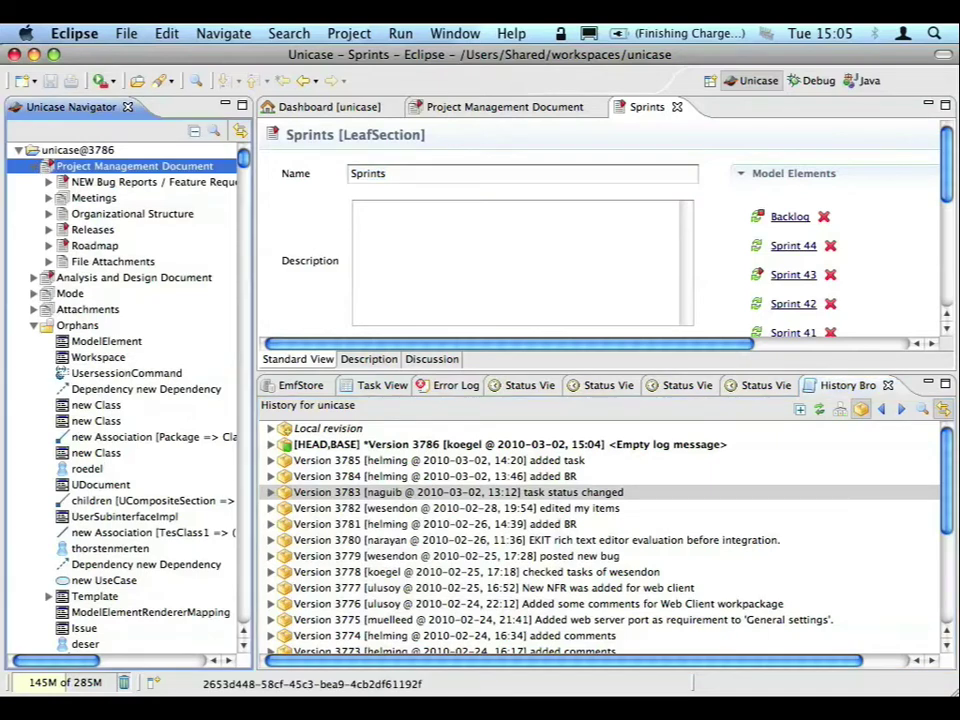
key("super+shift+r")
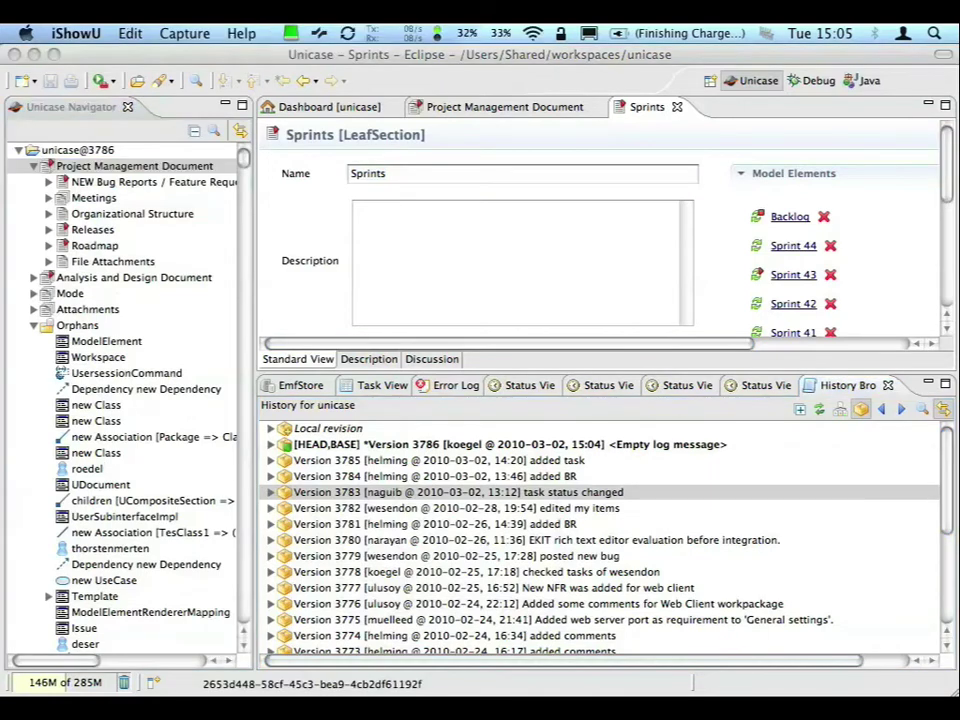
left_click(34, 167)
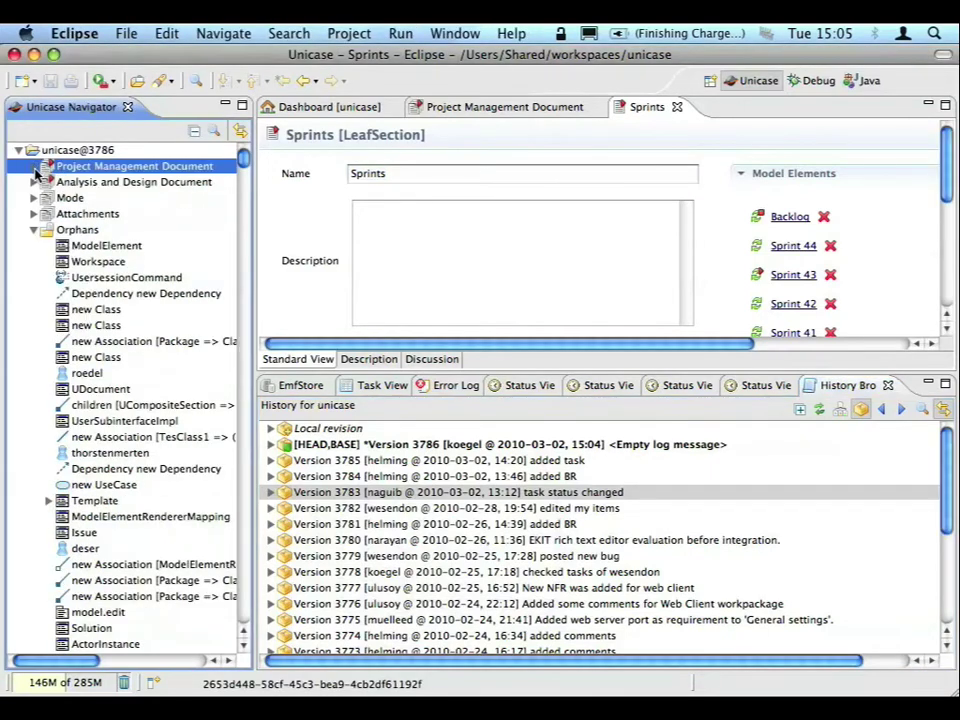
left_click(34, 230)
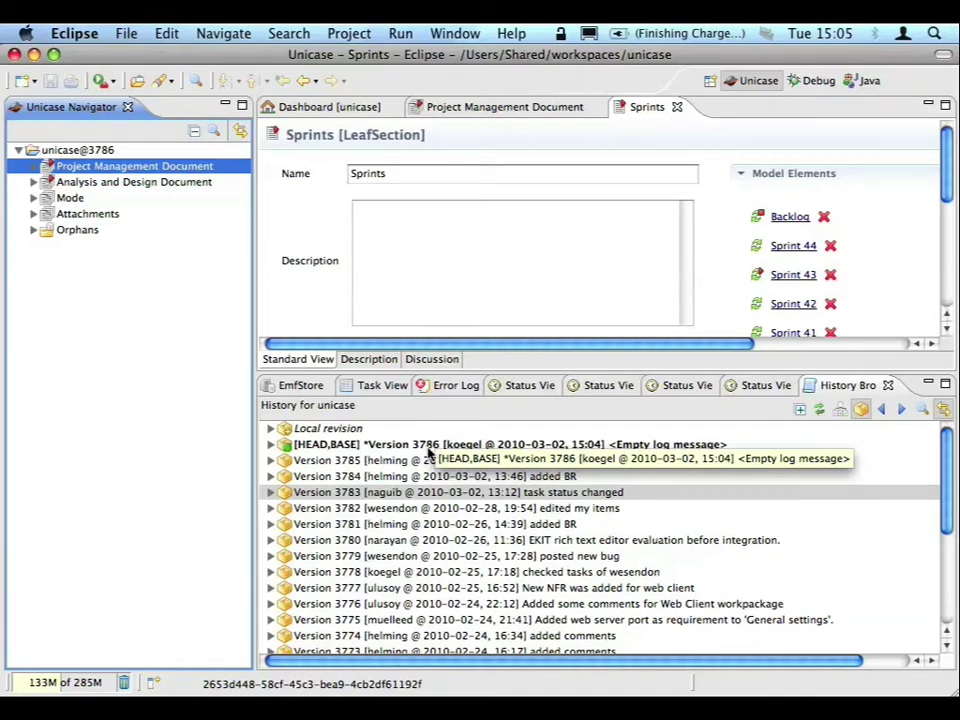
Check out version 3786 from the history as a second unicase project copy and expand it in the navigator
right_click(414, 450)
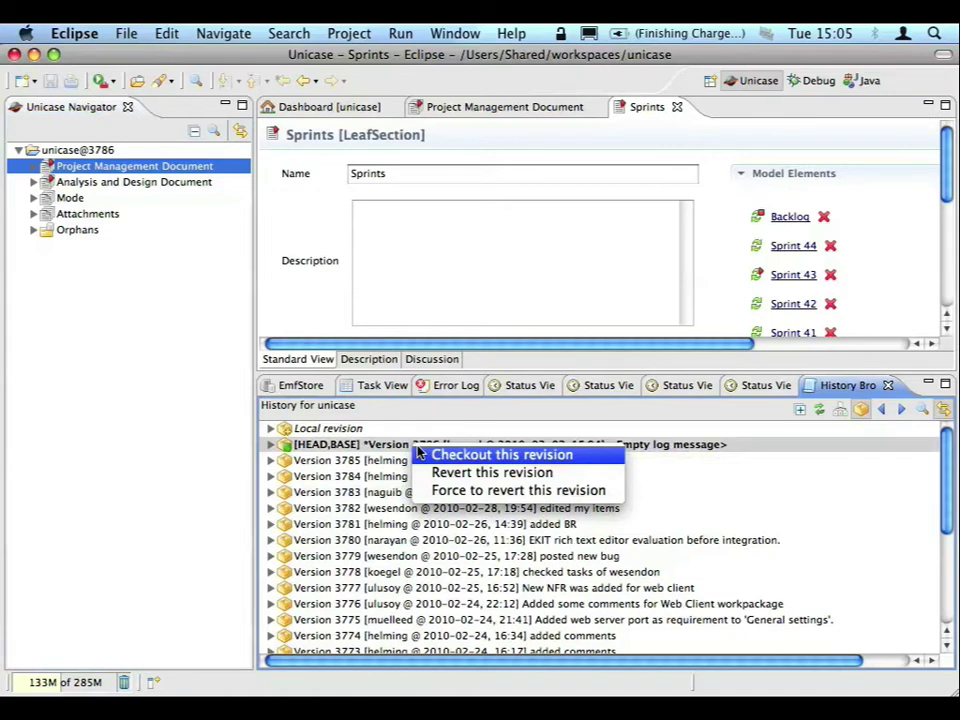
left_click(422, 454)
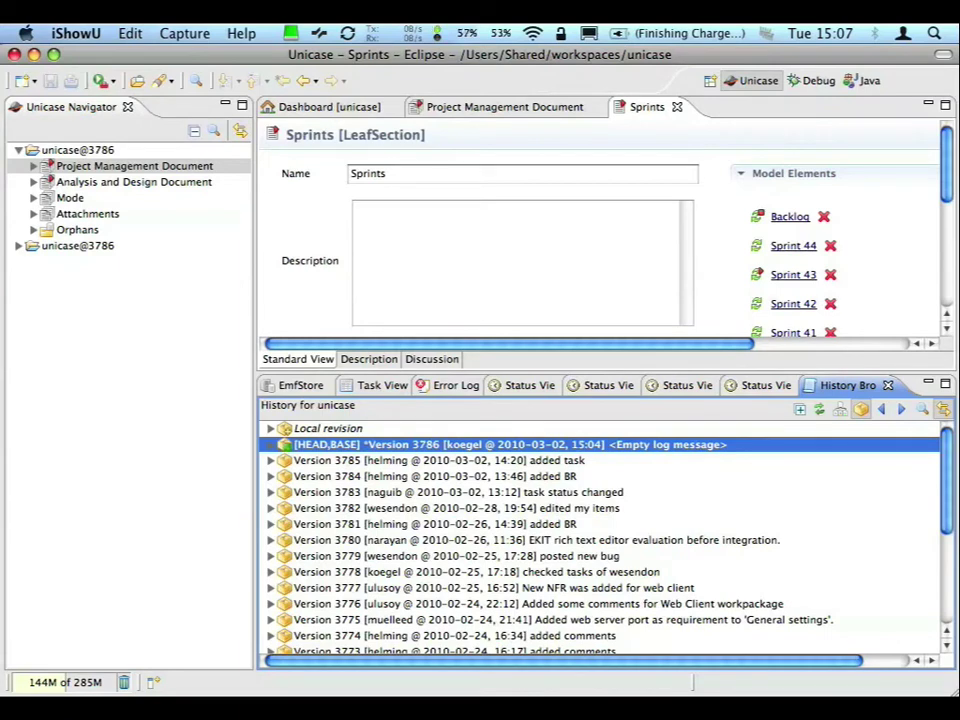
left_click(19, 252)
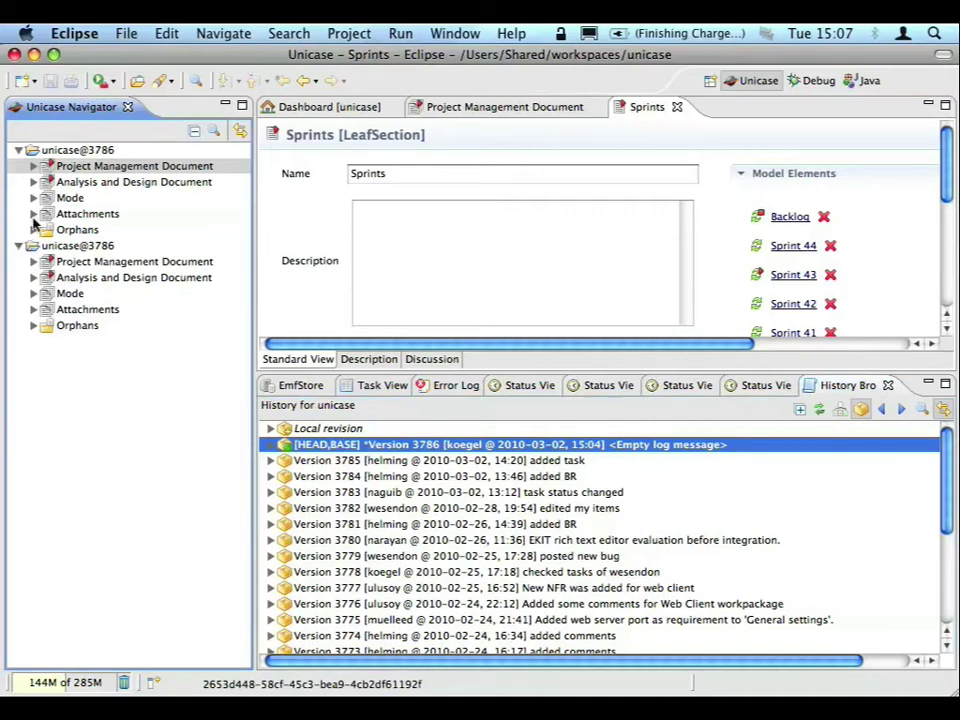
Rename the Project Management Document in the first unicase project copy to "Project Management Documents"
left_click(33, 167)
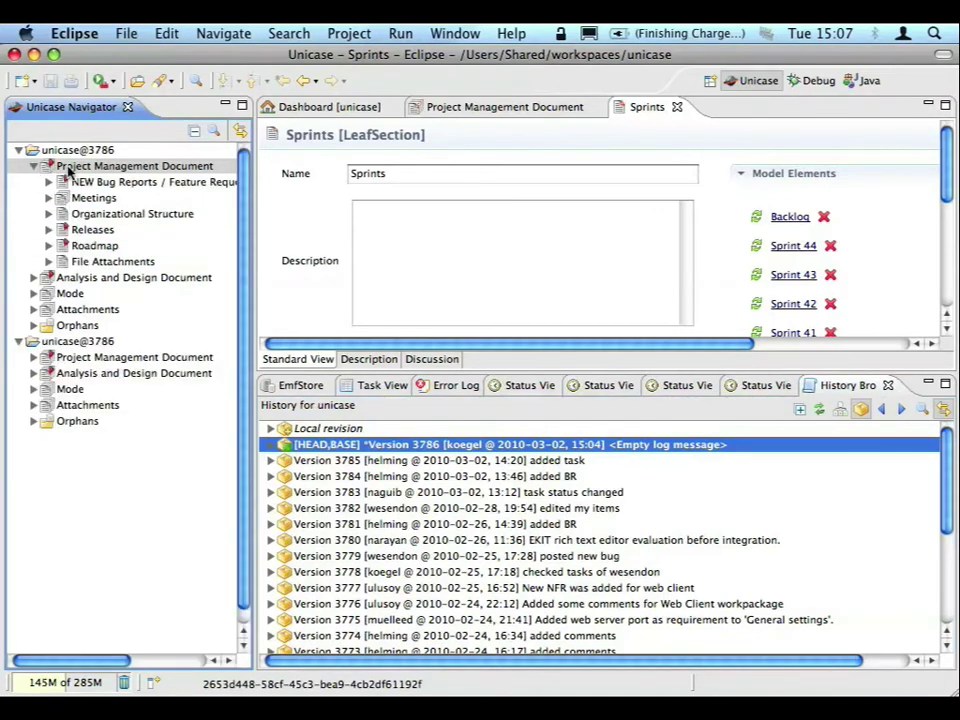
double_click(86, 166)
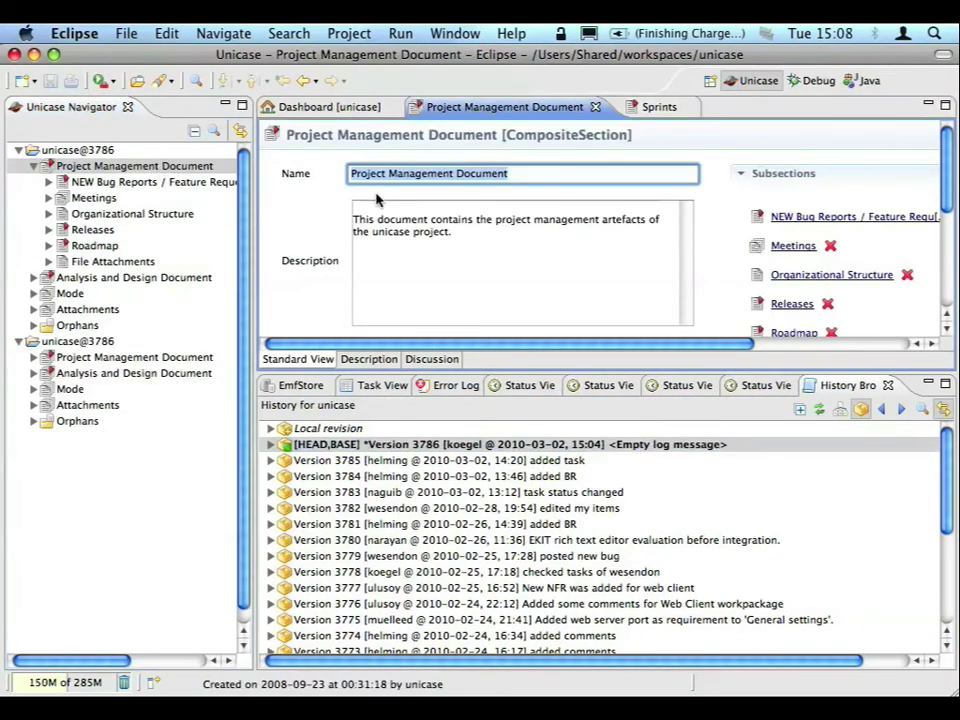
left_click(533, 180)
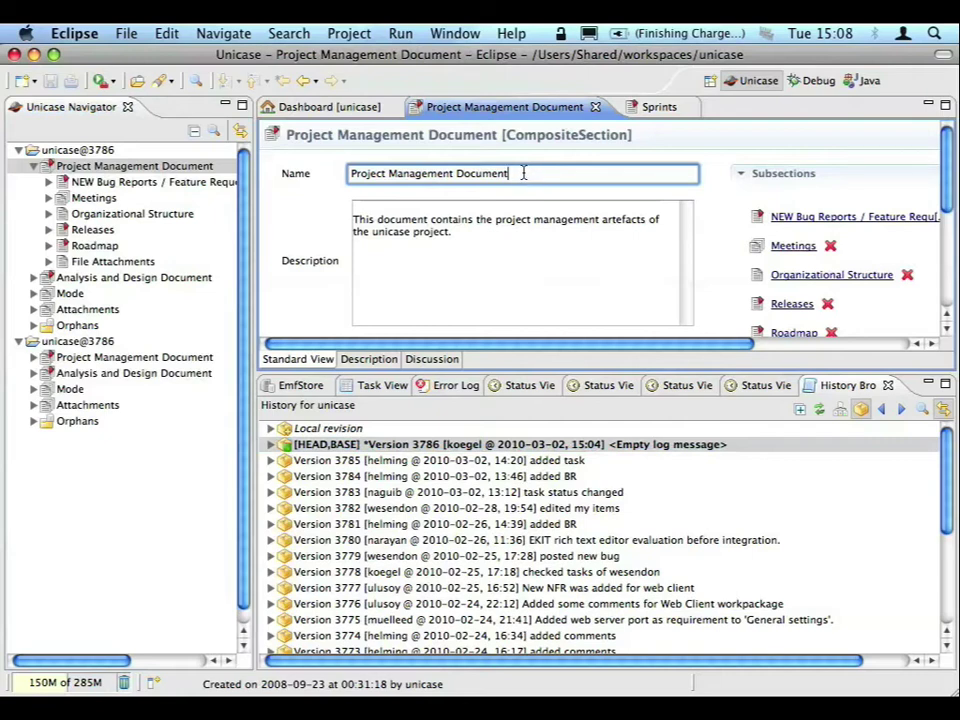
left_click(82, 343)
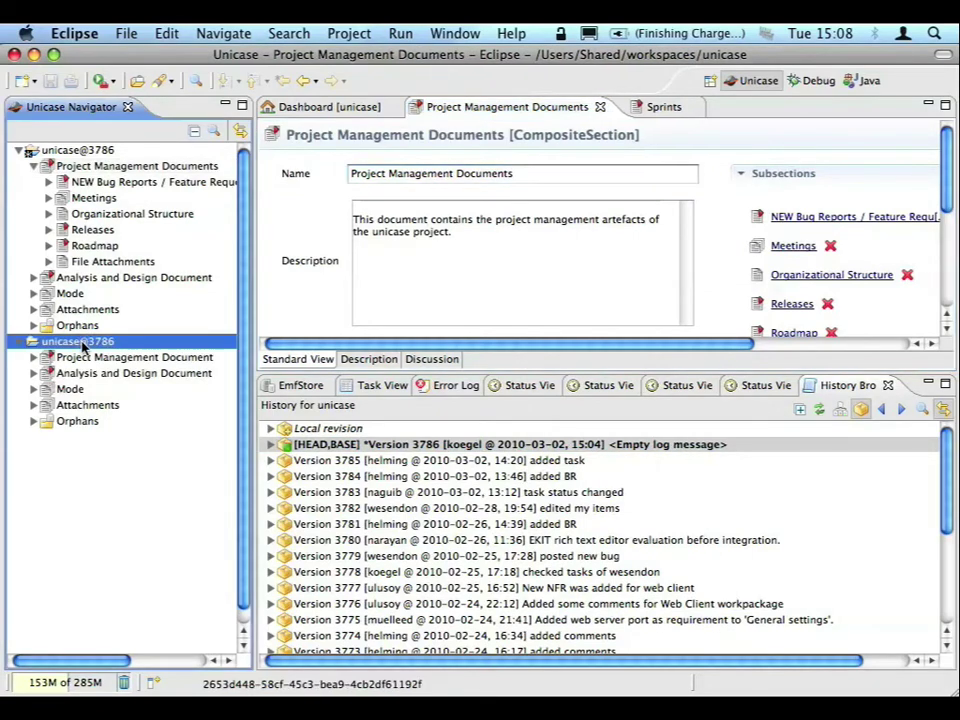
Rename the Project Management Document in the second unicase project copy to "Project Management Documenta"
double_click(90, 357)
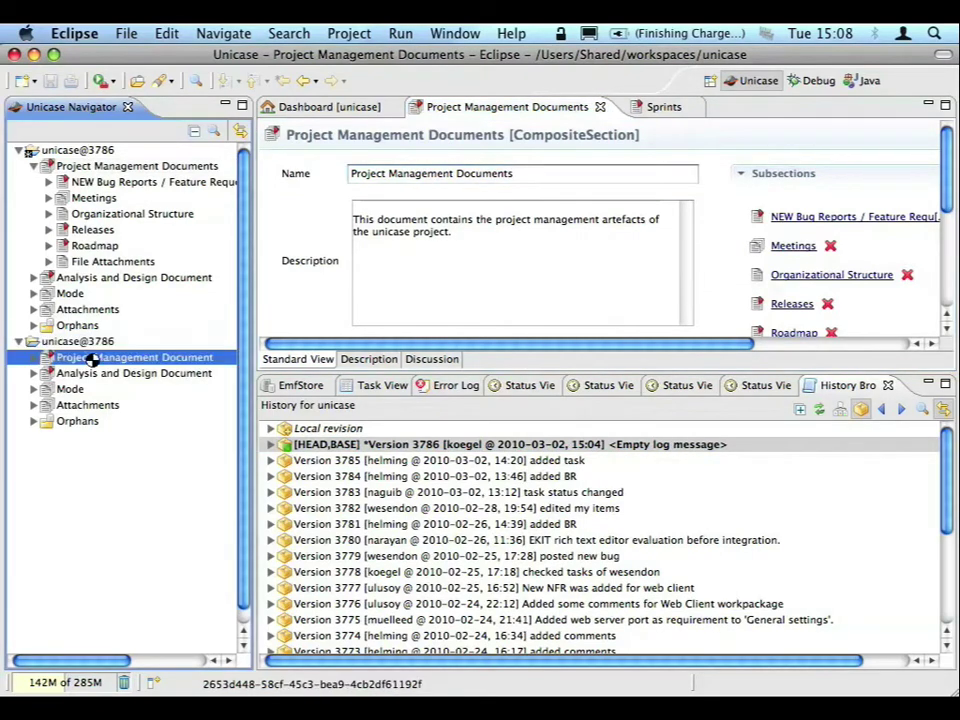
left_click(533, 178)
type("anagement Documenta")
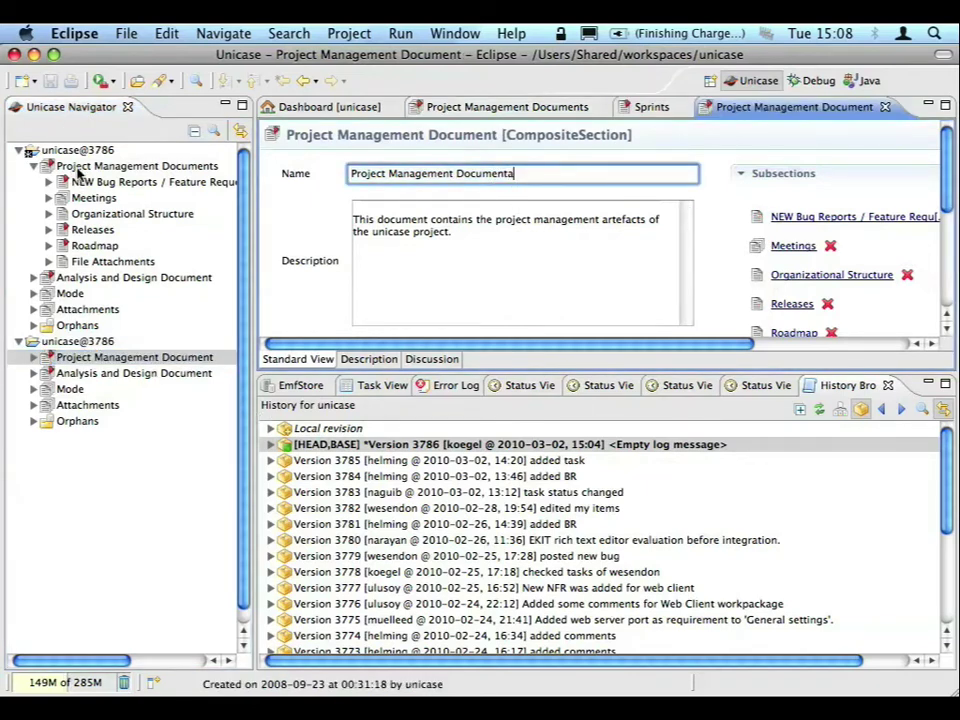
Commit the second unicase project copy with an empty log message, enlarging the commit dialog to read its operations
left_click(69, 342)
right_click(70, 342)
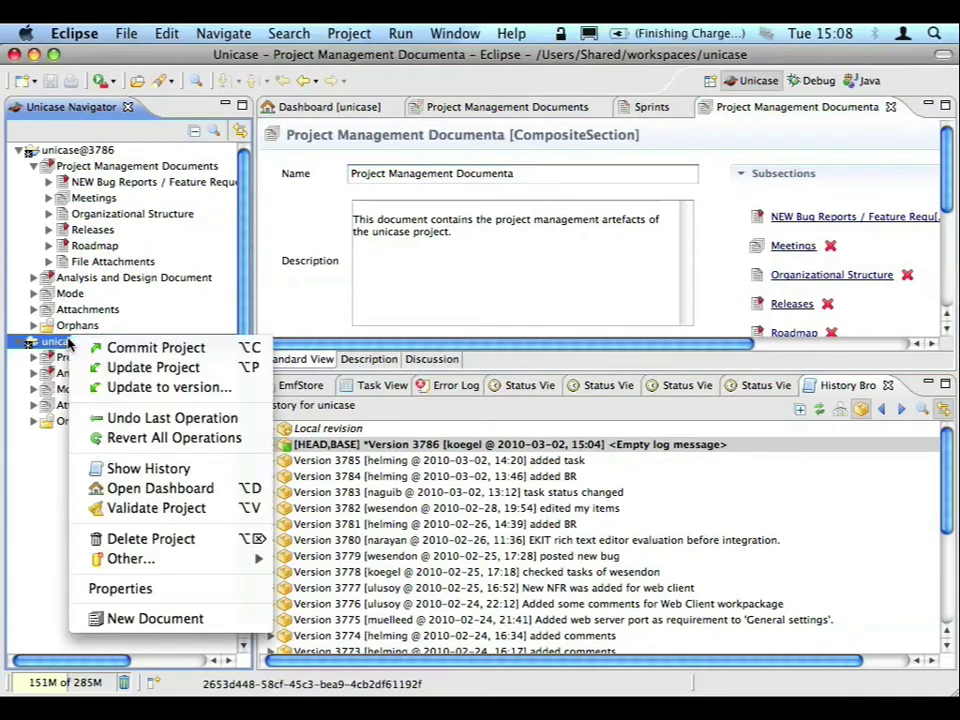
left_click(140, 348)
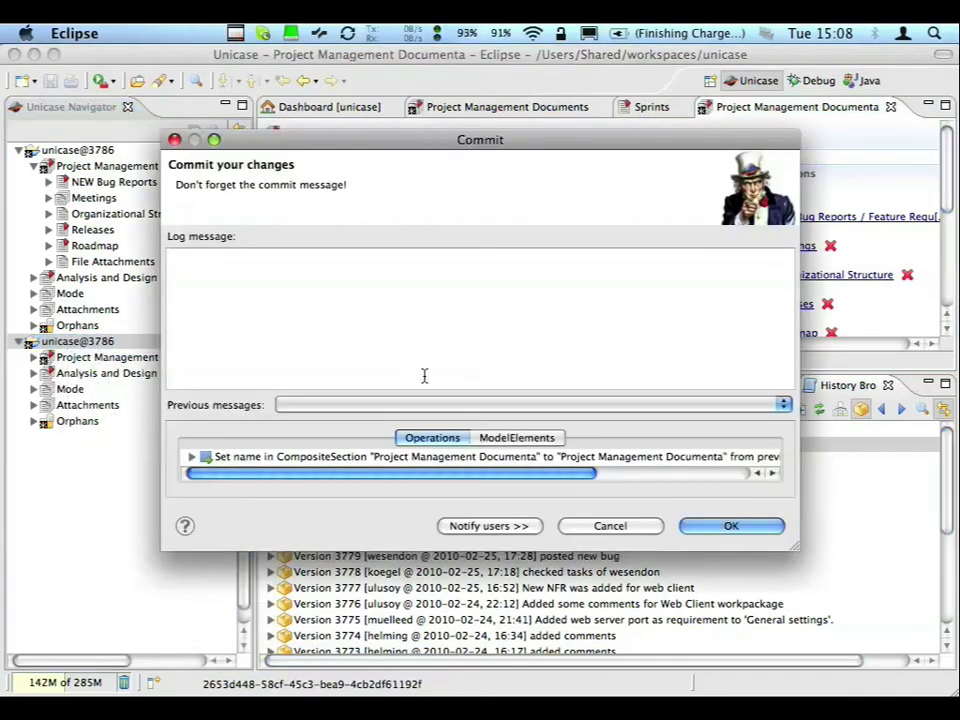
left_click_drag(799, 545, 870, 596)
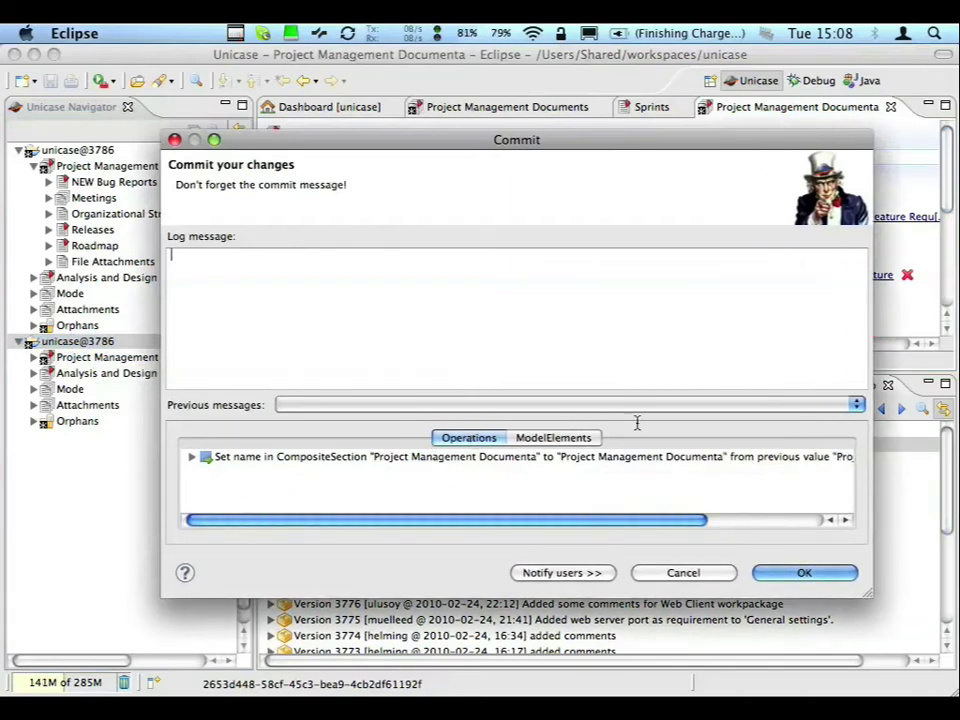
left_click(826, 578)
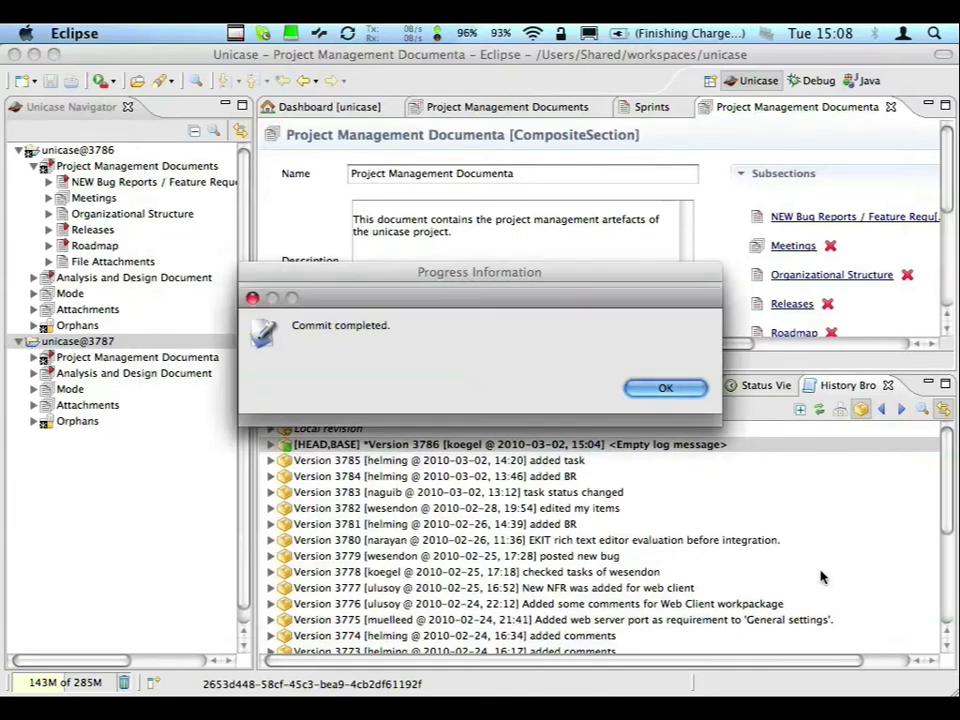
left_click(645, 390)
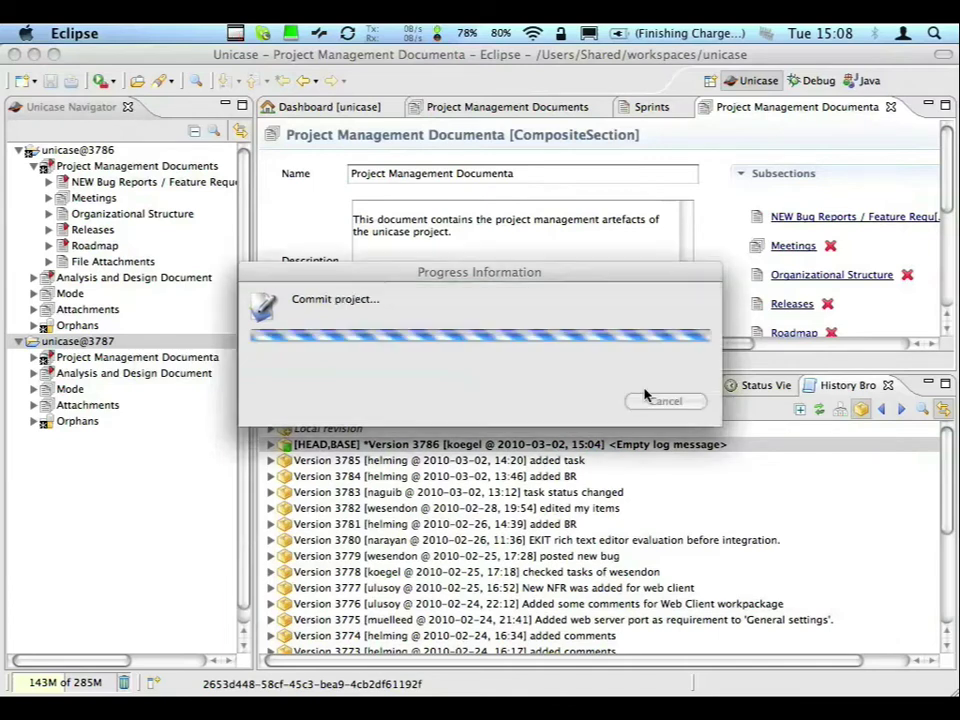
Start committing the first unicase copy, agree to update it, and resolve the name conflict by keeping your own change, "Project Management Documents"
right_click(74, 152)
left_click(80, 158)
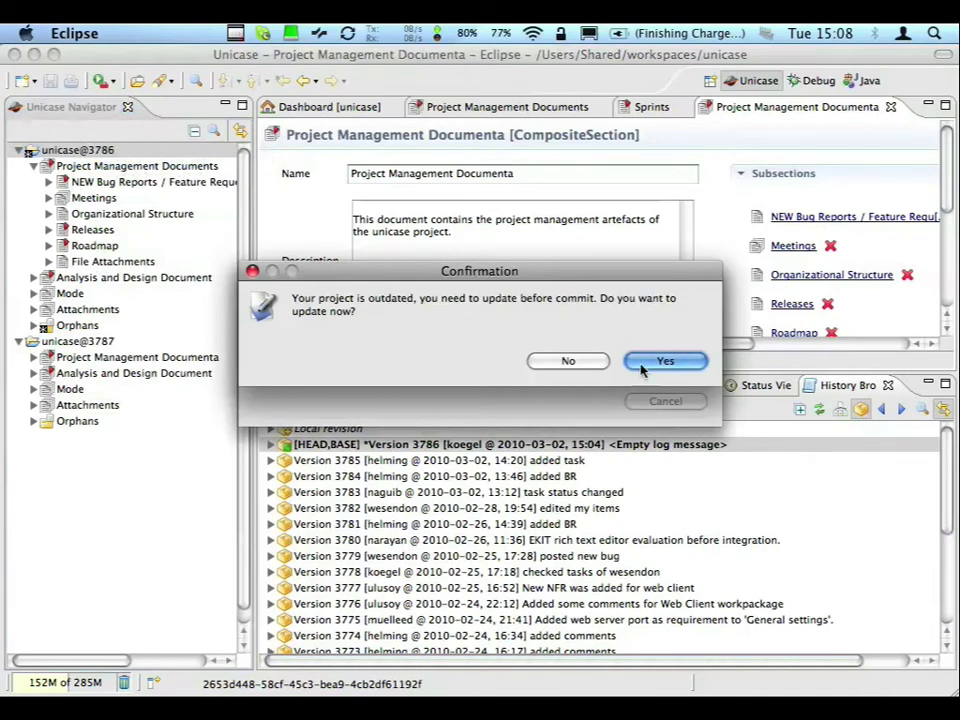
left_click(648, 366)
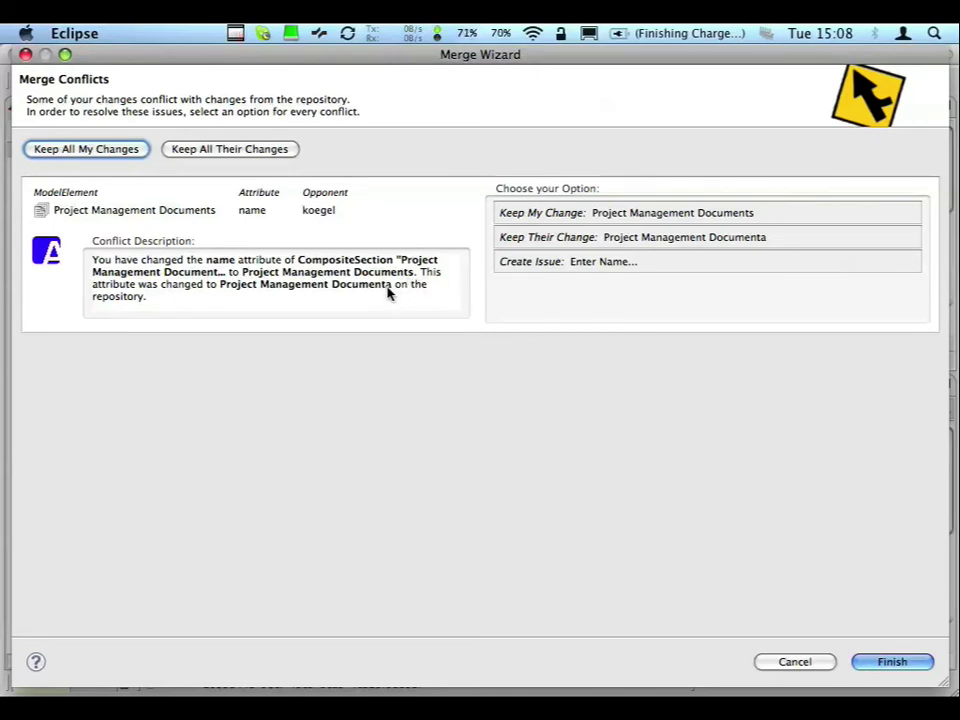
left_click(551, 213)
left_click(889, 665)
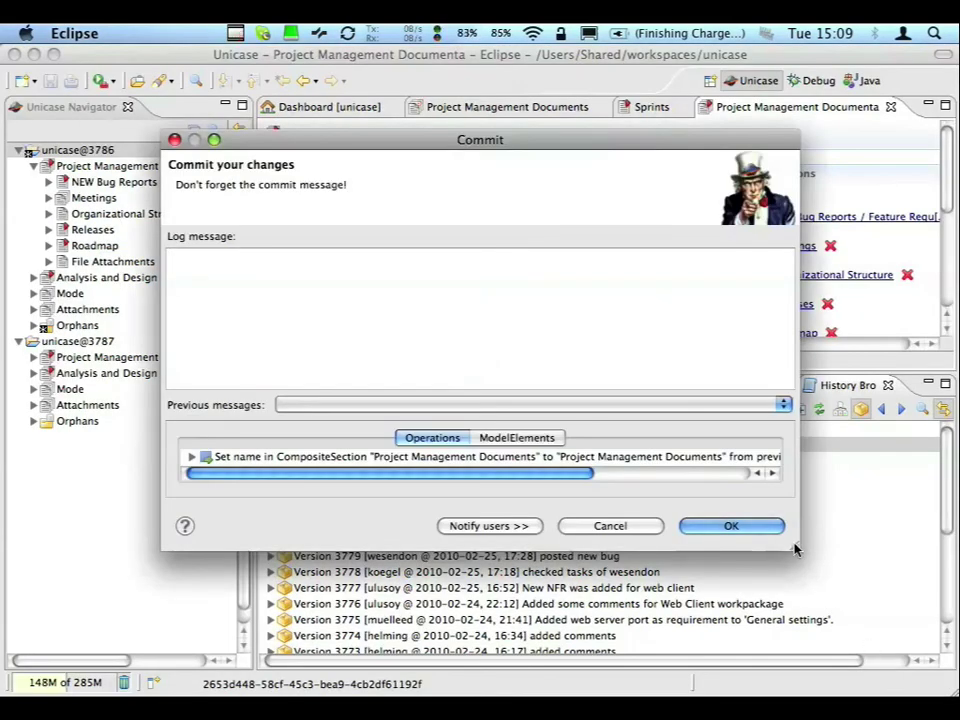
Review the merged operation in an enlarged commit dialog and complete the first copy's commit with an empty log message
left_click_drag(795, 549, 861, 626)
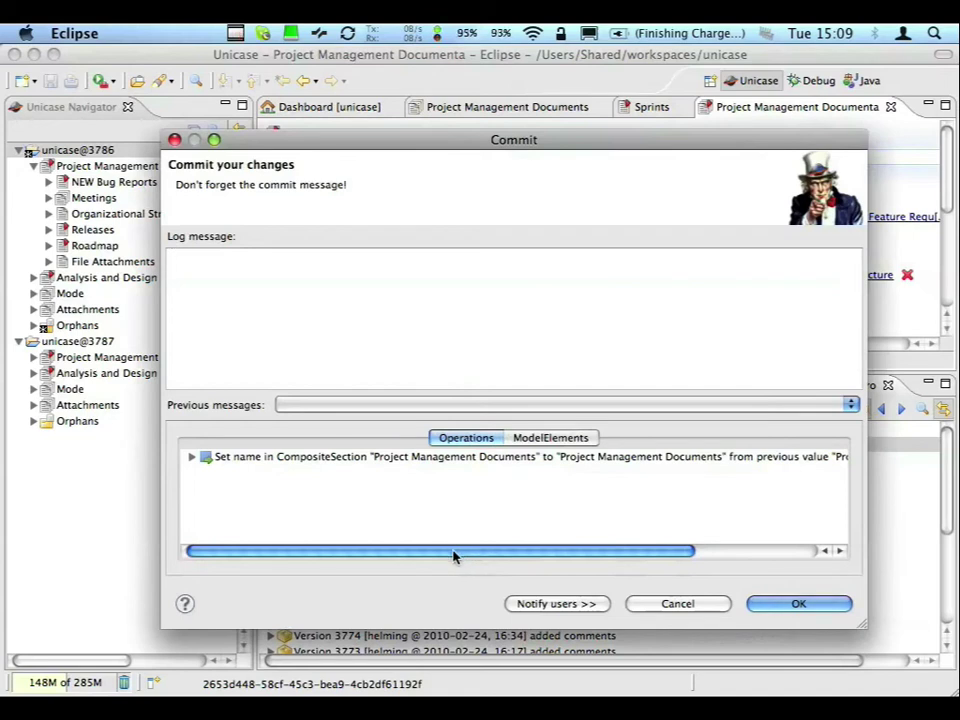
left_click_drag(454, 559, 403, 555)
left_click(797, 606)
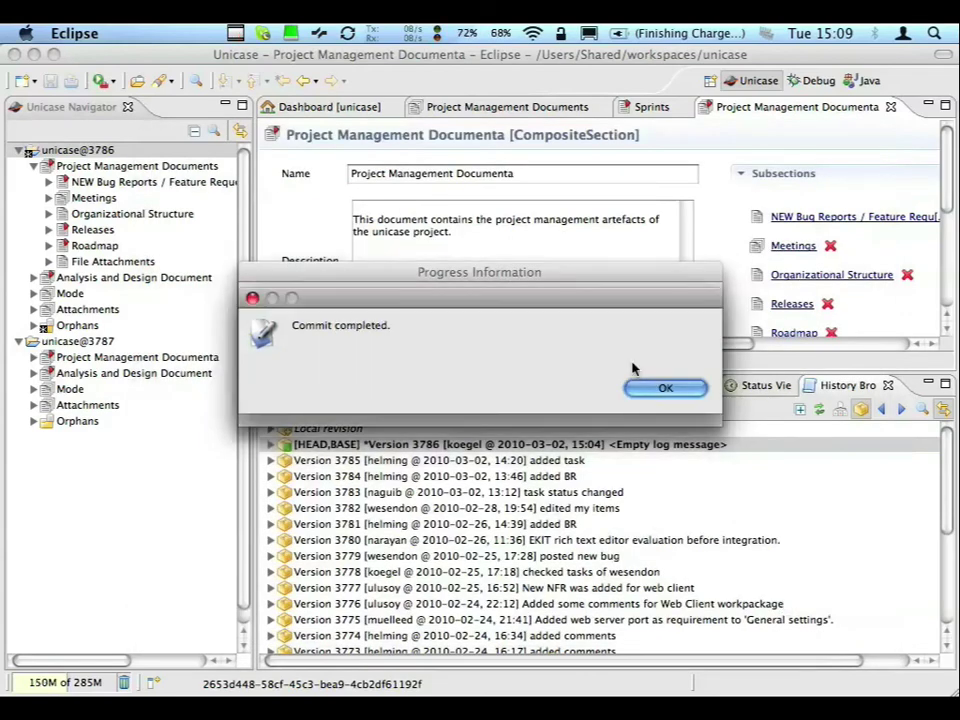
left_click(655, 388)
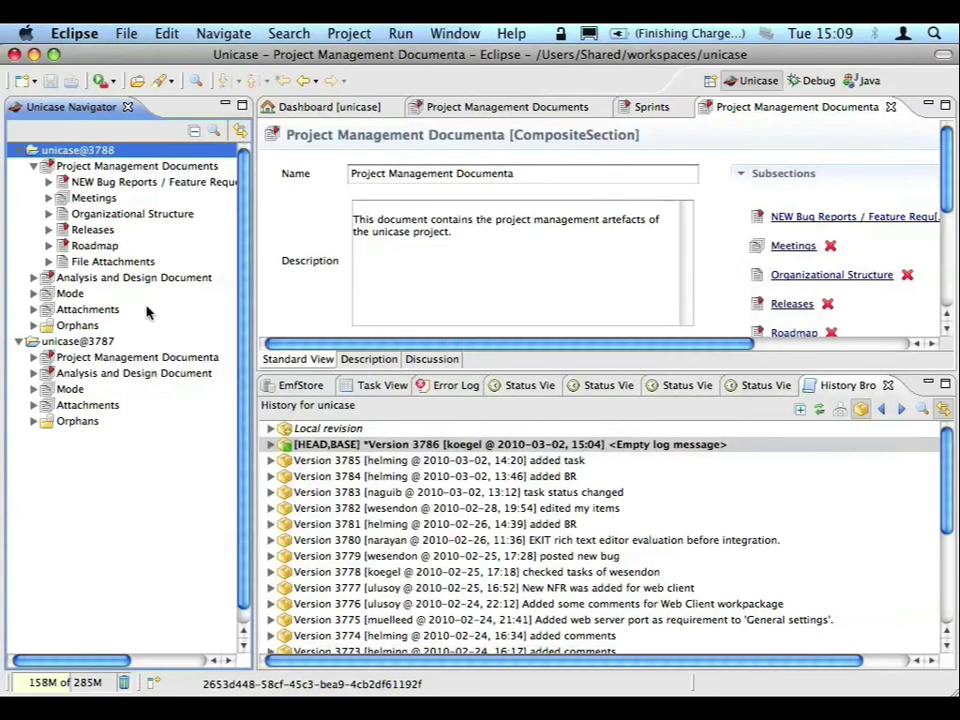